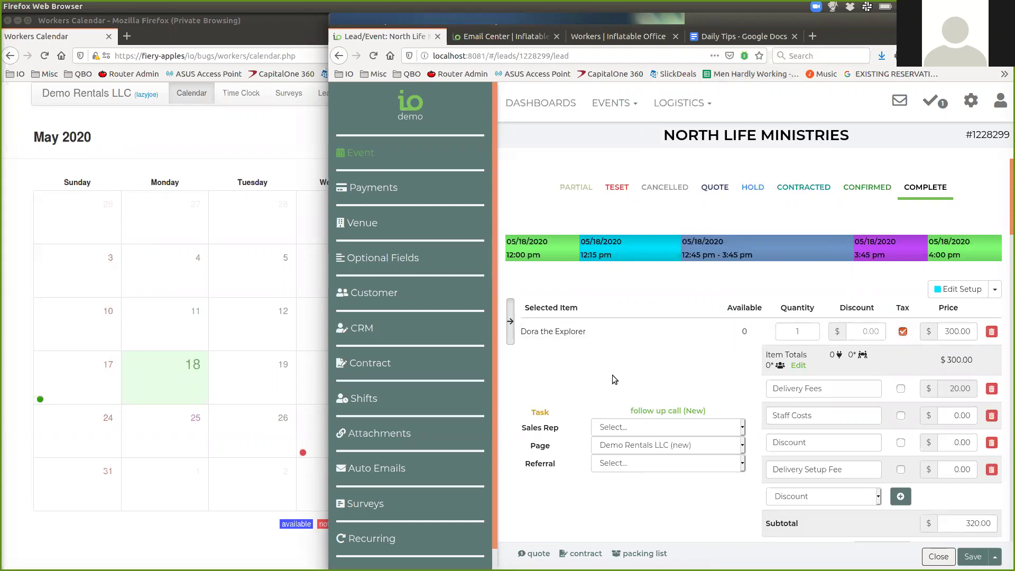
- Check the event's shift assignments and the Manager position's setting for filling out a post-event report
{"action": "left_click", "coordinate": [365, 399]}
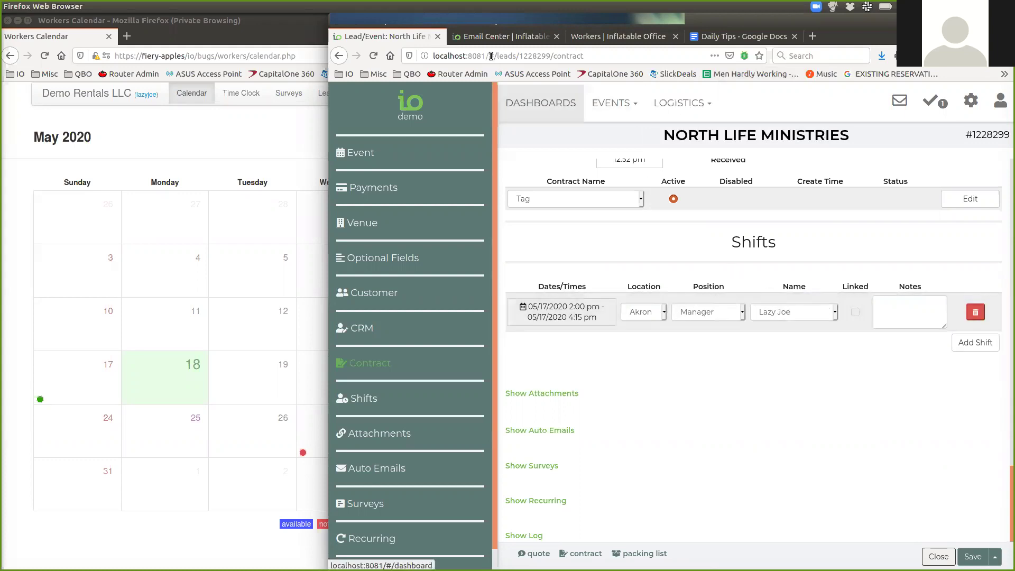
{"action": "left_click", "coordinate": [502, 37]}
{"action": "left_click", "coordinate": [965, 101]}
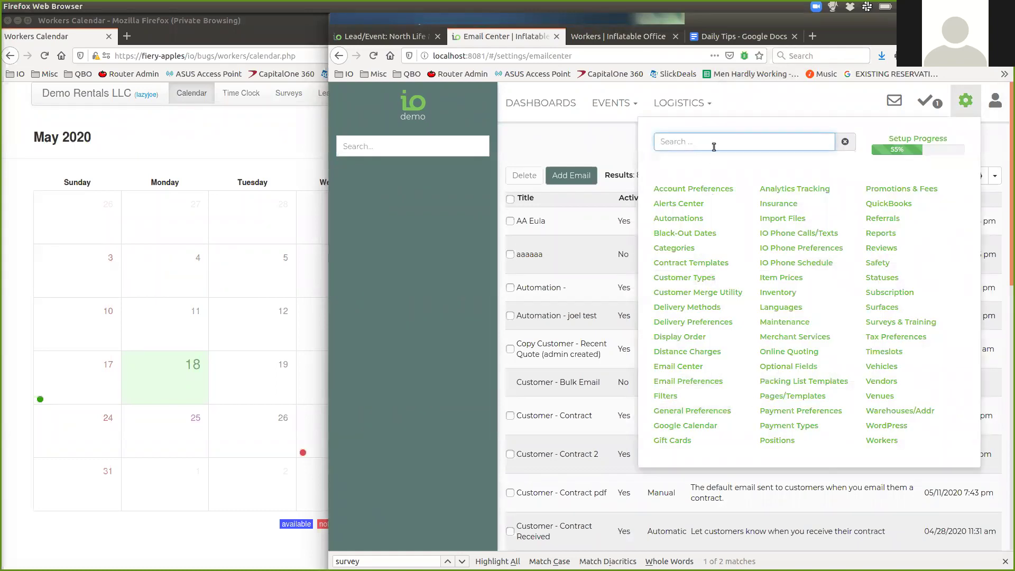
{"action": "type", "text": "posi"}
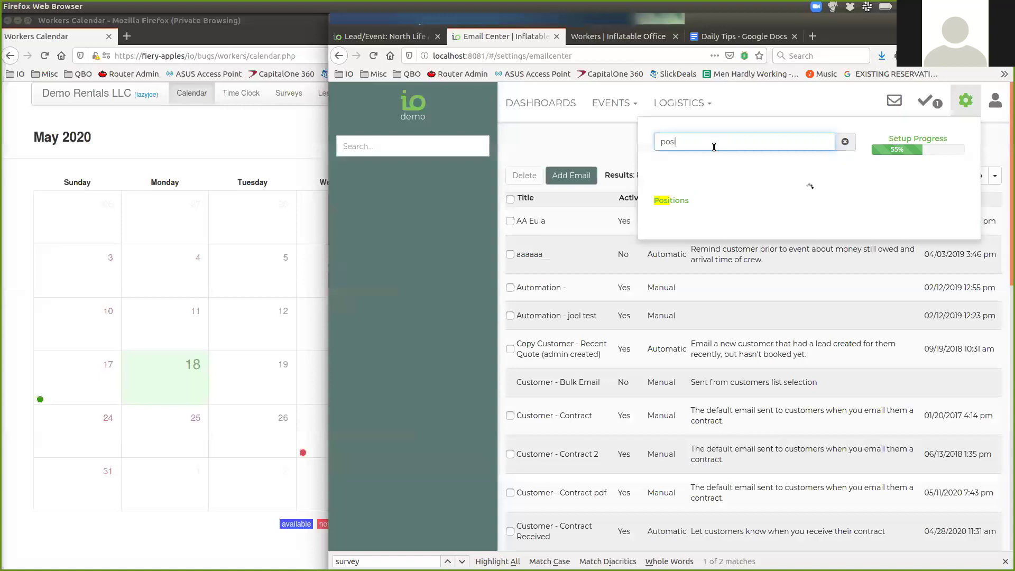
{"action": "left_click", "coordinate": [674, 189]}
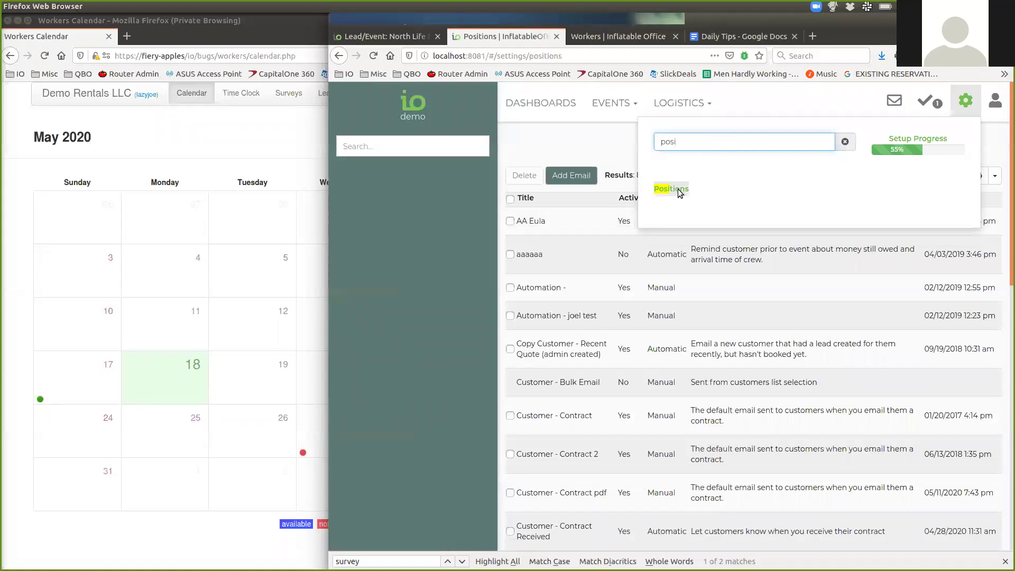
{"action": "left_click", "coordinate": [682, 306]}
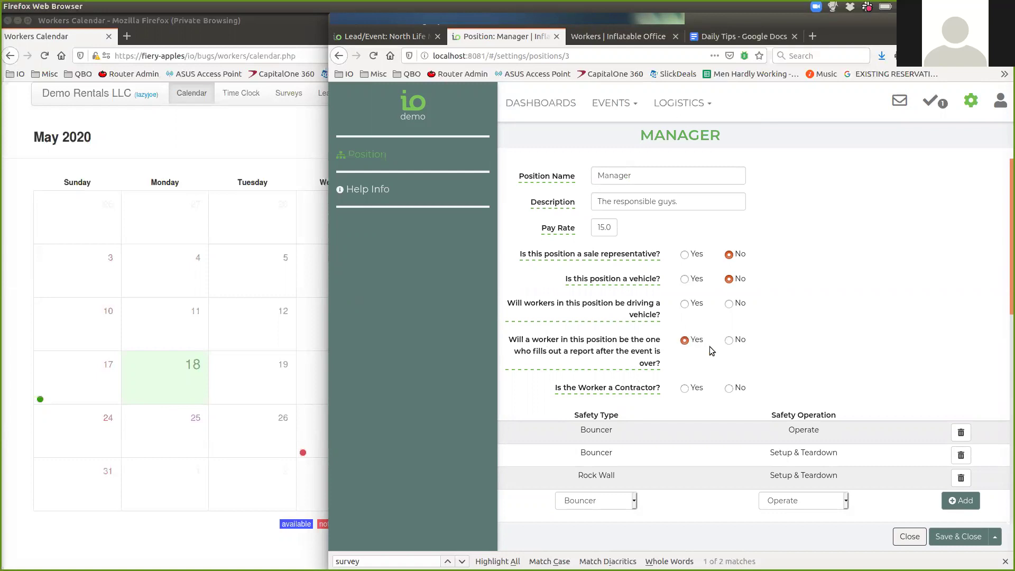
{"action": "left_click", "coordinate": [909, 537]}
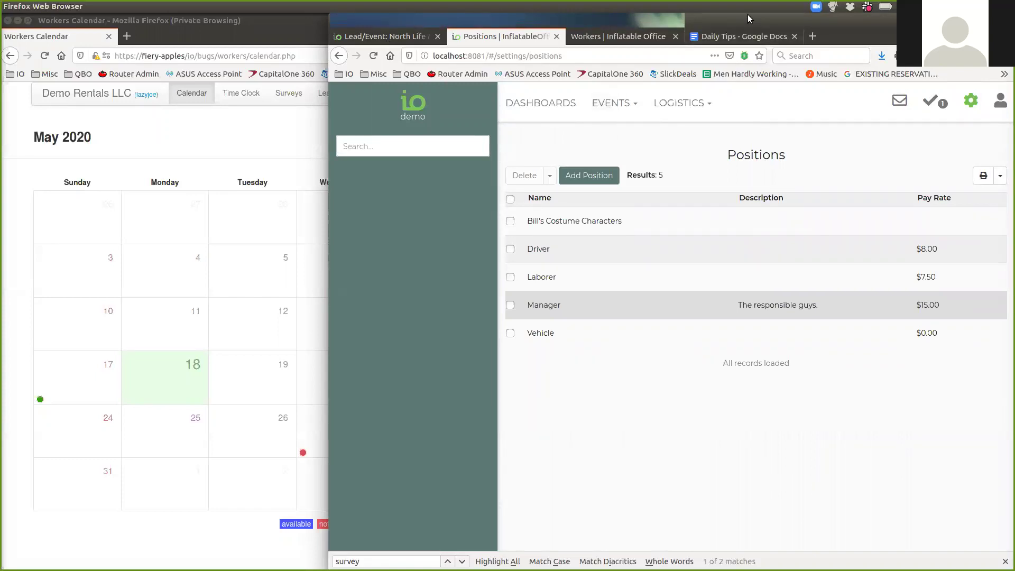
- Go back to the North Life Ministries event and review its Surveys section, including the Manager Report
{"action": "left_click", "coordinate": [393, 42]}
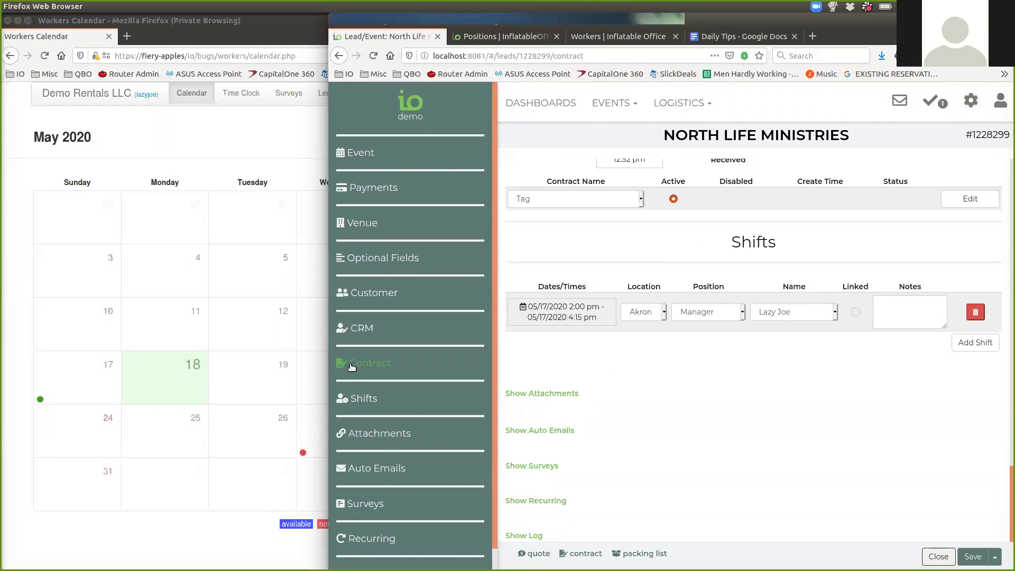
{"action": "left_click", "coordinate": [377, 505]}
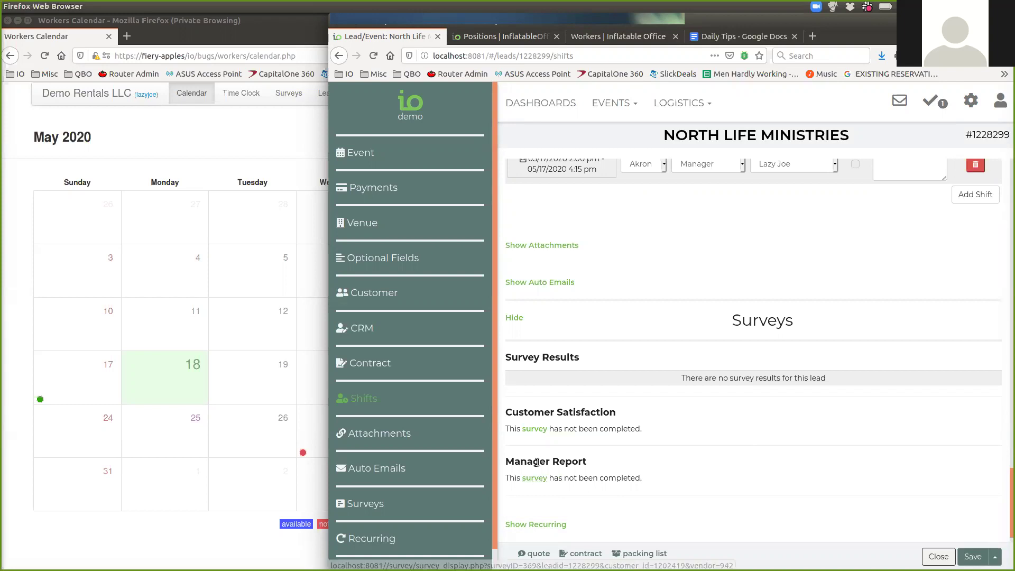
- Open the Email Center settings and filter the email list to Category: Worker
{"action": "left_click", "coordinate": [487, 36]}
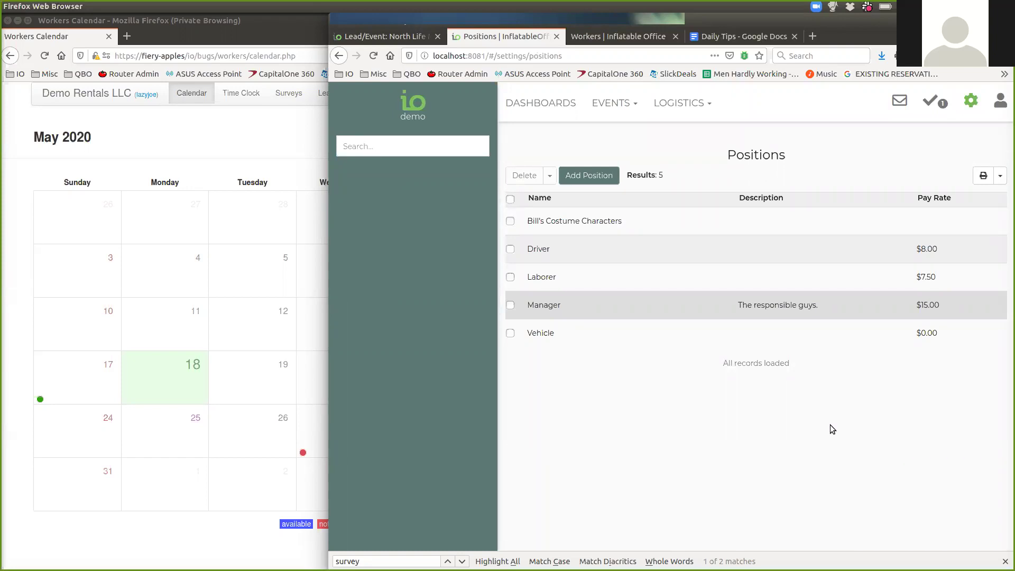
{"action": "left_click", "coordinate": [971, 101]}
{"action": "type", "text": "posi"}
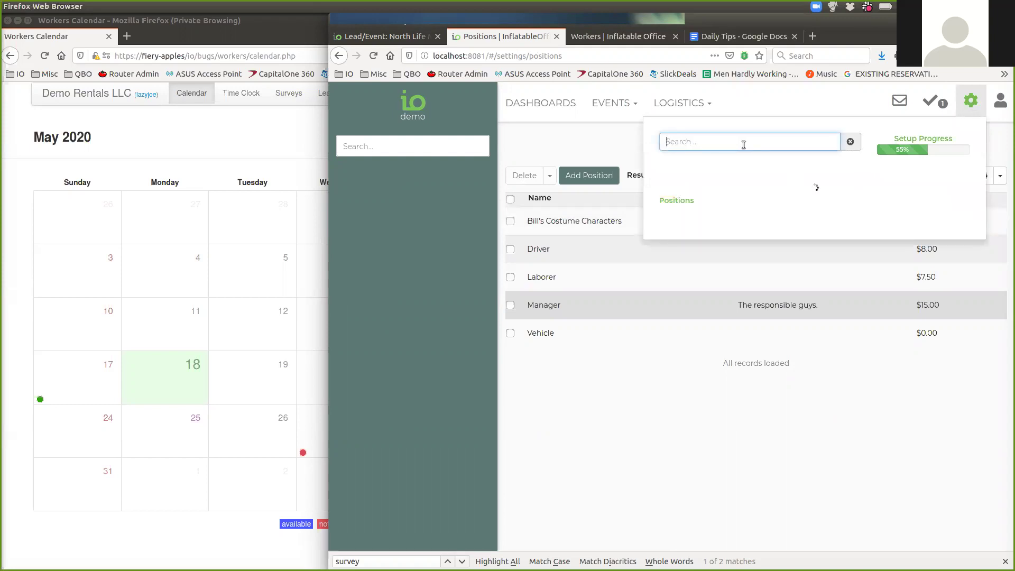
{"action": "left_click", "coordinate": [850, 141]}
{"action": "left_click", "coordinate": [685, 368]}
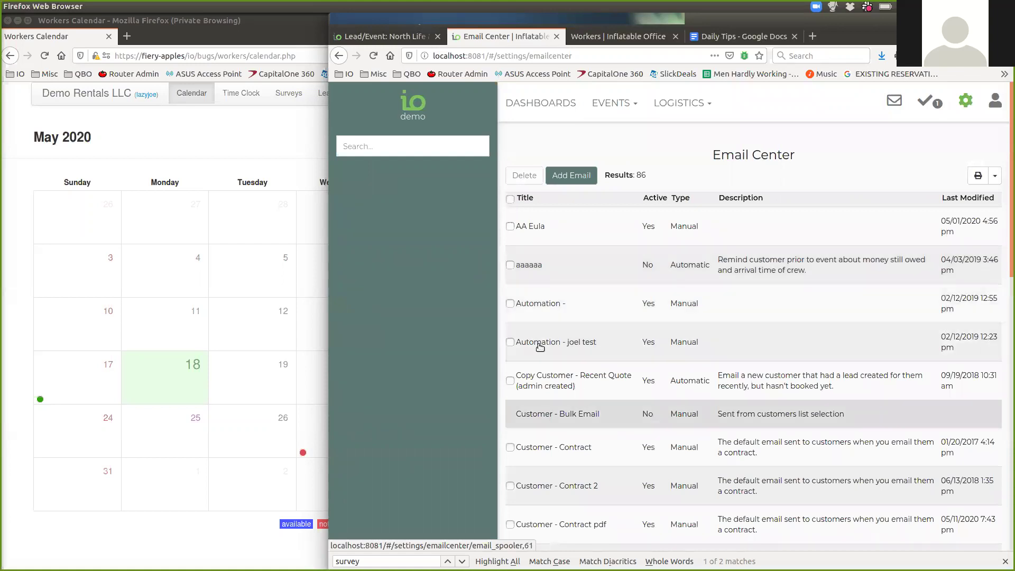
{"action": "left_click", "coordinate": [428, 139]}
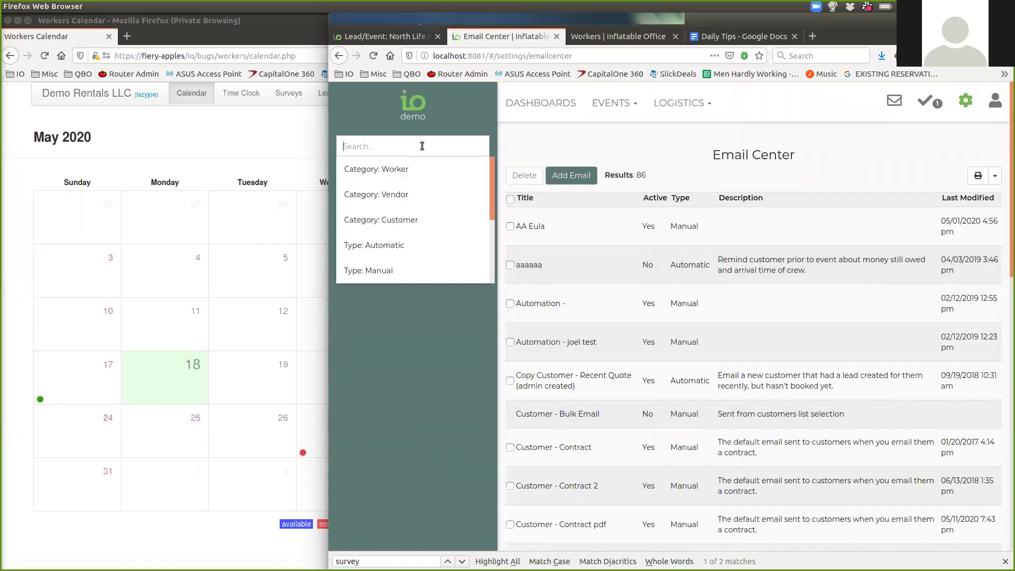
{"action": "left_click", "coordinate": [385, 170]}
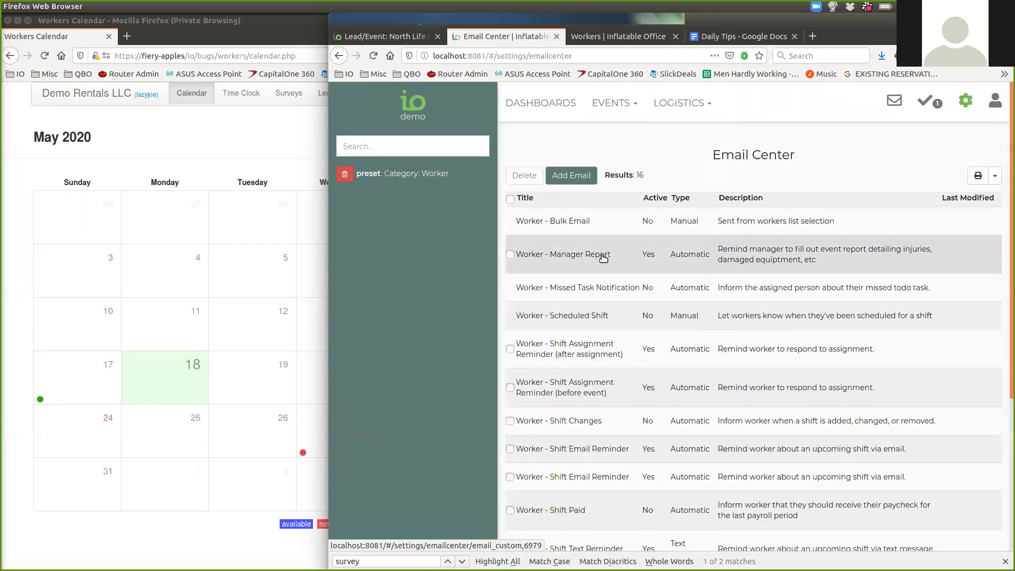
- Review the Worker - Manager Report email template, highlighting its %manager_report_url% placeholder, and close it without saving
{"action": "left_click", "coordinate": [611, 258]}
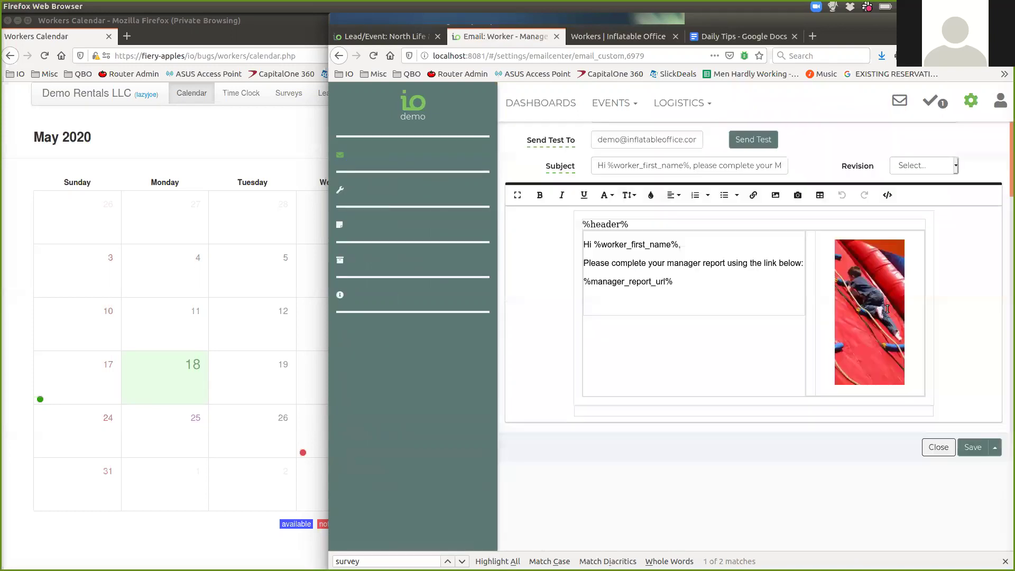
{"action": "left_click_drag", "start_coordinate": [674, 370], "coordinate": [594, 380]}
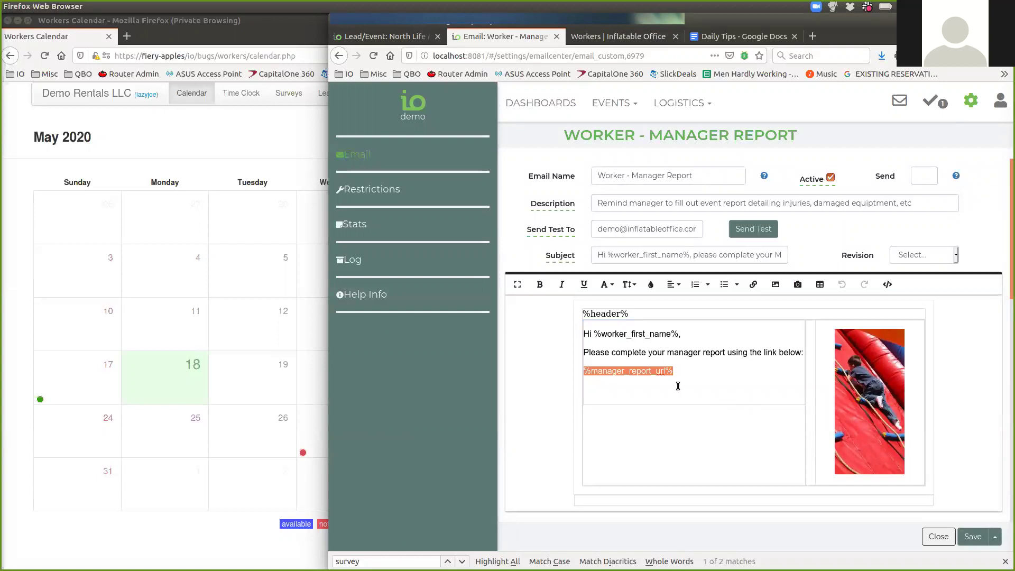
{"action": "left_click", "coordinate": [938, 537]}
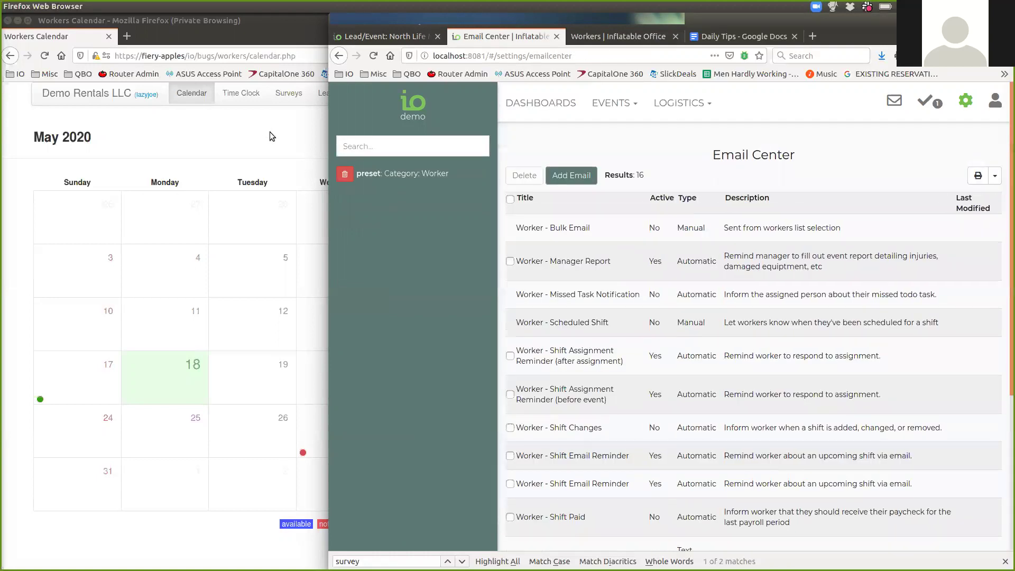
- Switch to the workers site and open the manager survey for the 5/18/2020 North Life Ministries event
{"action": "left_click", "coordinate": [270, 132]}
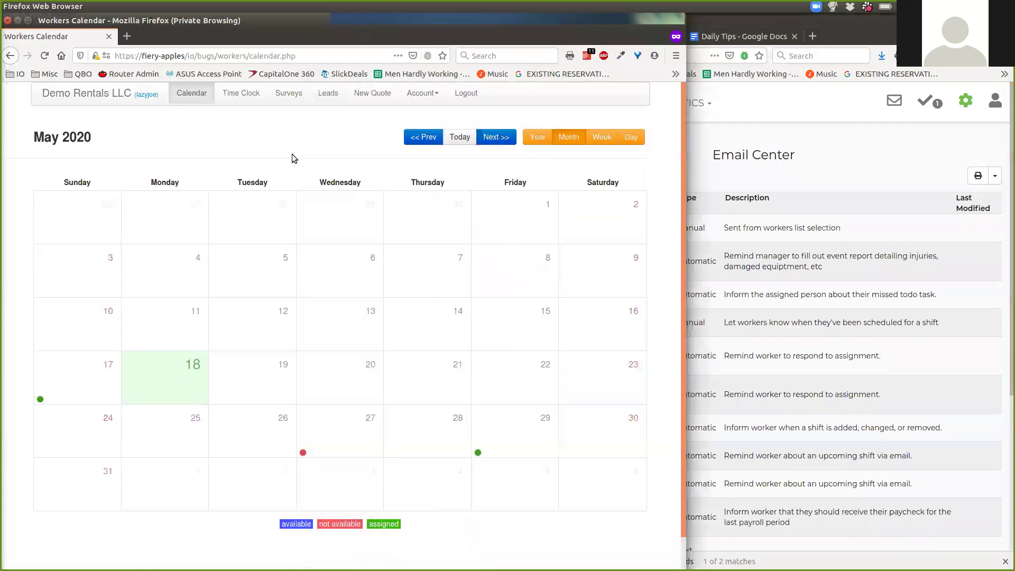
{"action": "left_click", "coordinate": [289, 94]}
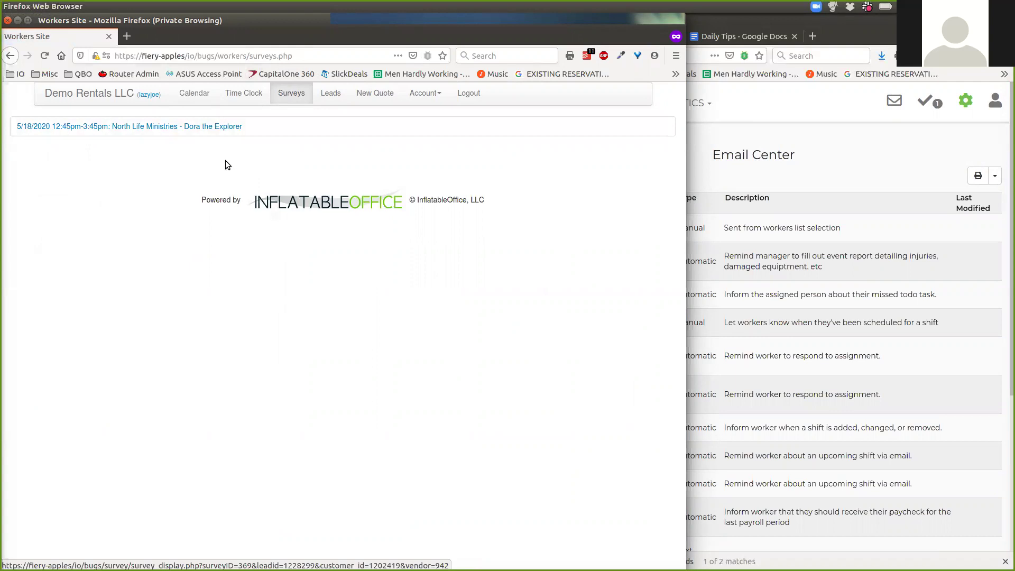
{"action": "left_click", "coordinate": [205, 131]}
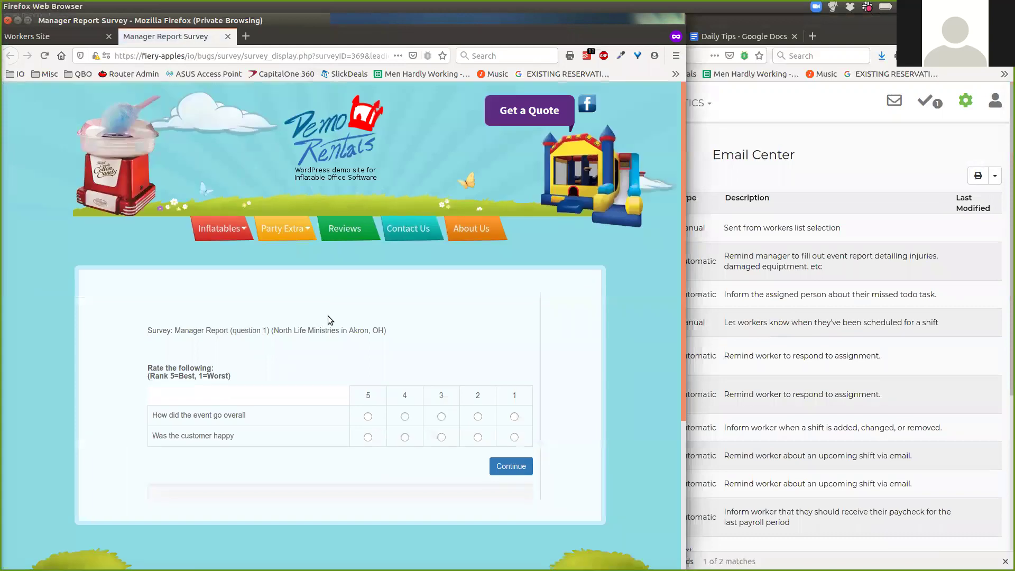
- Rate the event overall 4 and customer happiness 3, and submit question 1 of the survey
{"action": "scroll", "coordinate": [240, 341], "scroll_direction": "down", "scroll_amount": 3}
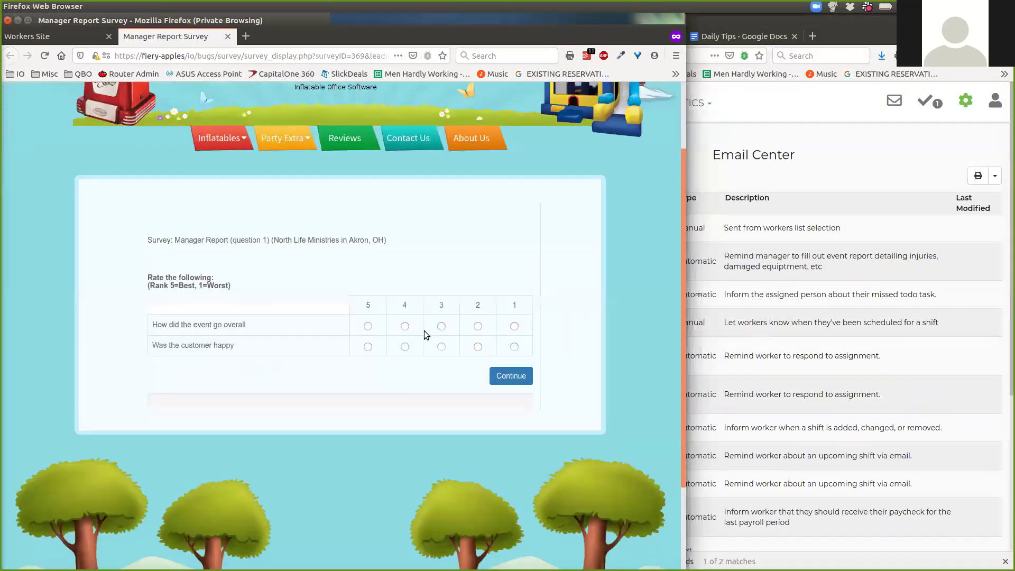
{"action": "left_click", "coordinate": [404, 327]}
{"action": "left_click", "coordinate": [442, 348]}
{"action": "left_click", "coordinate": [510, 376]}
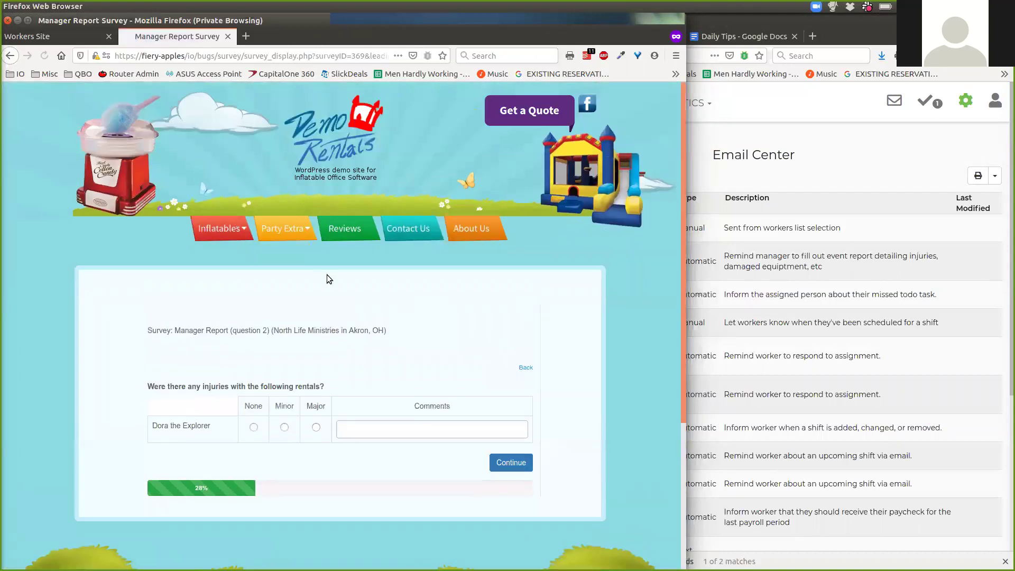
- Answer None for injuries on Dora the Explorer, leave the comments empty, and submit question 2
{"action": "scroll", "coordinate": [327, 283], "scroll_direction": "down", "scroll_amount": 5}
{"action": "scroll", "coordinate": [269, 262], "scroll_direction": "down", "scroll_amount": 1}
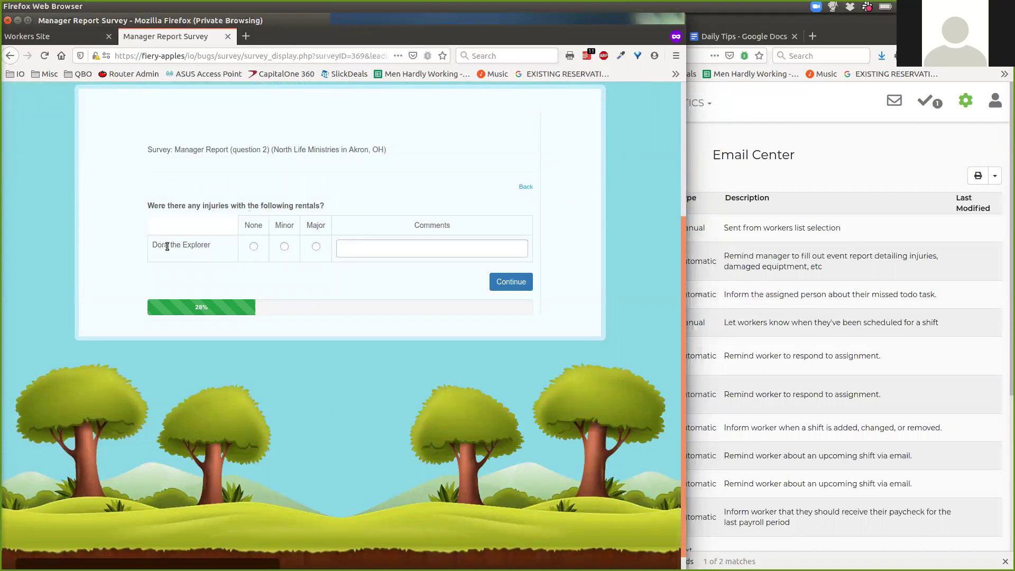
{"action": "left_click_drag", "start_coordinate": [153, 245], "coordinate": [234, 249]}
{"action": "left_click", "coordinate": [254, 246]}
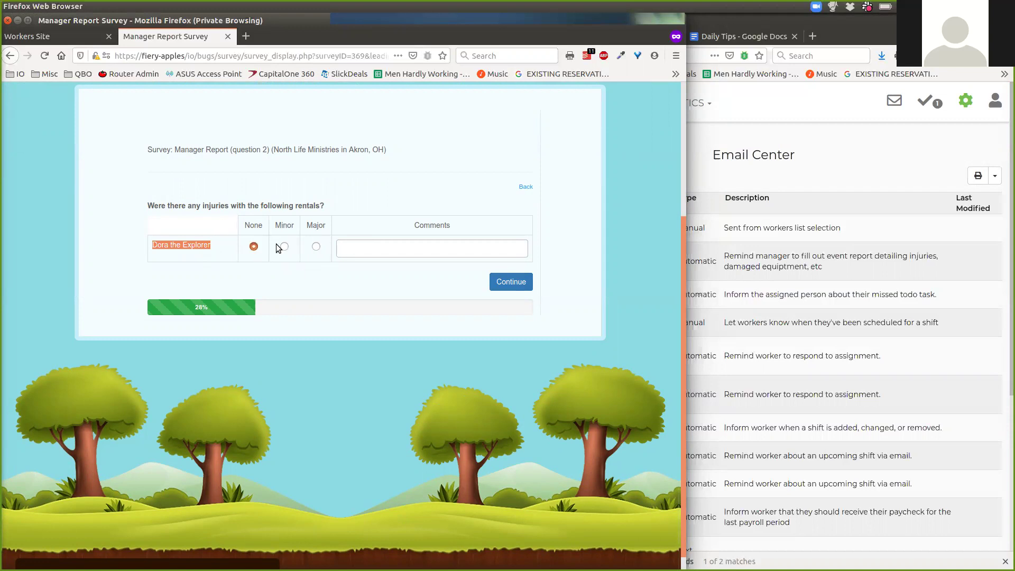
{"action": "left_click", "coordinate": [357, 250]}
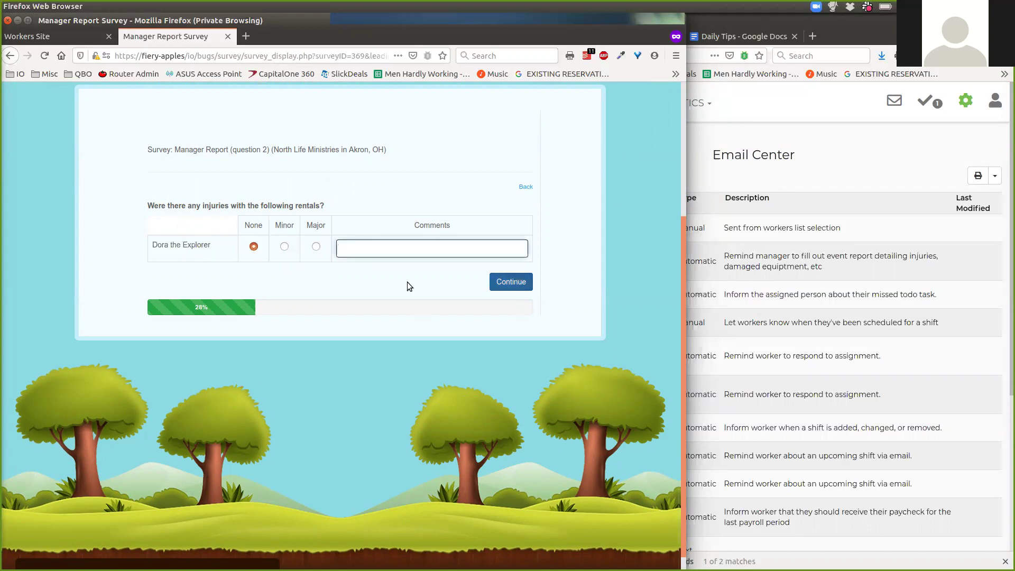
{"action": "left_click", "coordinate": [506, 281]}
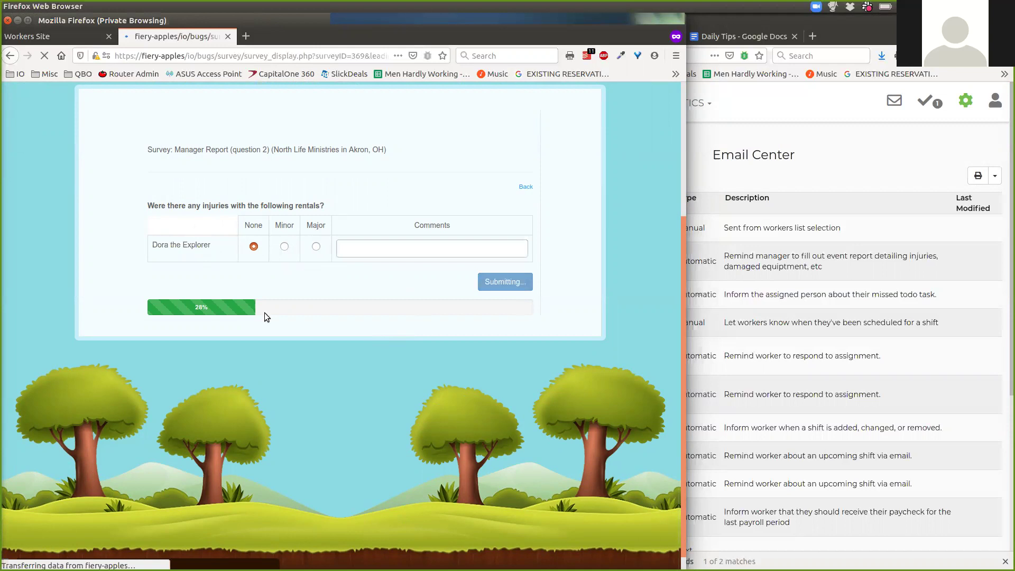
- Mark Dora the Explorer as needing attention Immediately in question 3
{"action": "scroll", "coordinate": [354, 267], "scroll_direction": "down", "scroll_amount": 4}
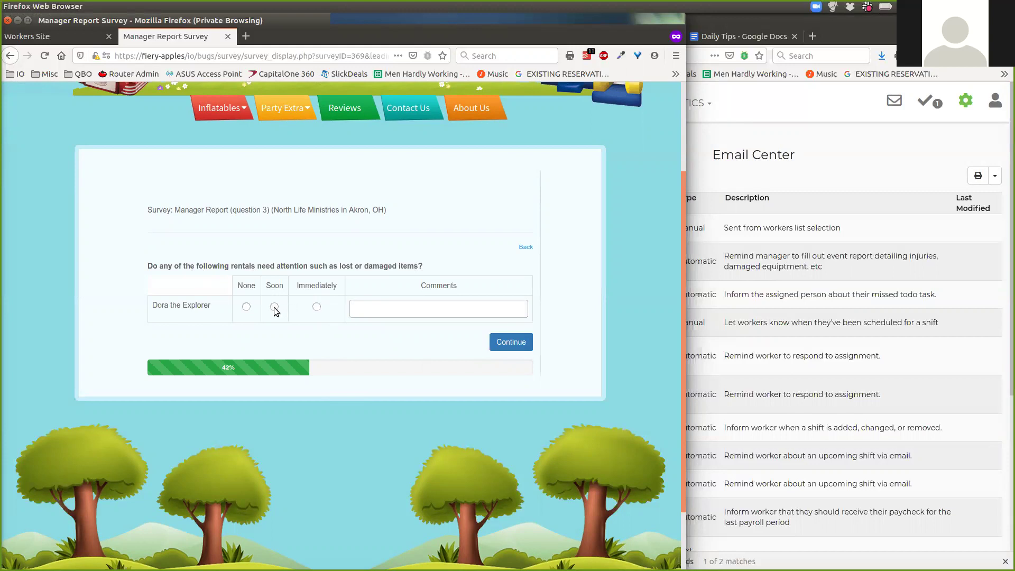
{"action": "left_click", "coordinate": [316, 306]}
- Switch to the office site, open the Alerts Center and search the alerts for worker and for main
{"action": "left_click", "coordinate": [841, 153]}
{"action": "left_click", "coordinate": [965, 100]}
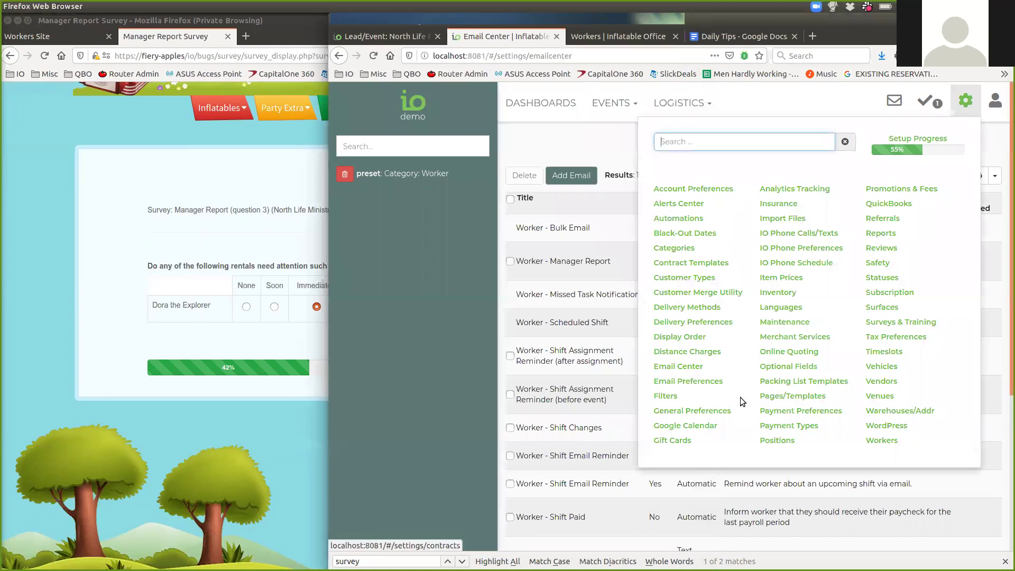
{"action": "left_click", "coordinate": [665, 205]}
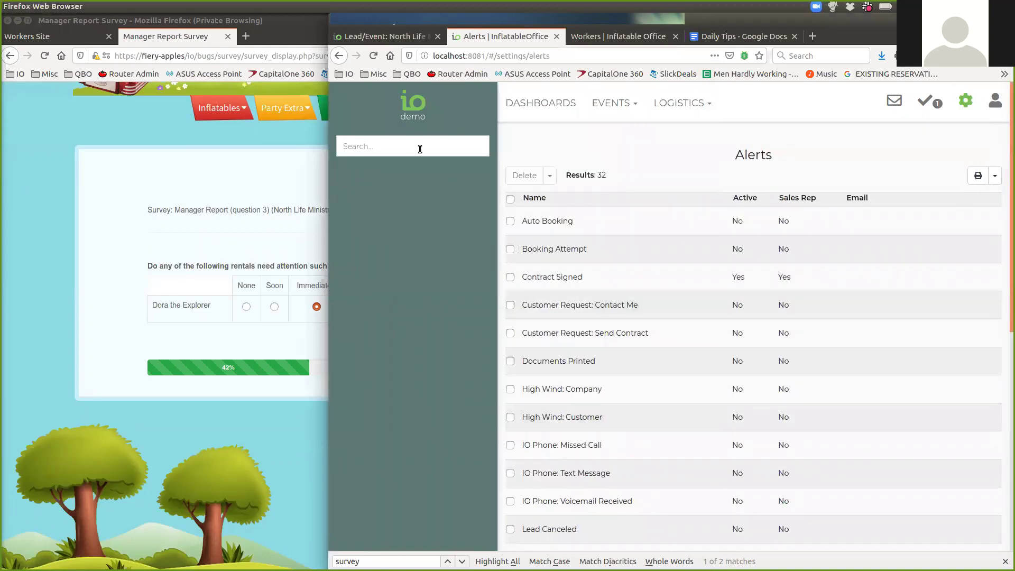
{"action": "type", "text": "worker"}
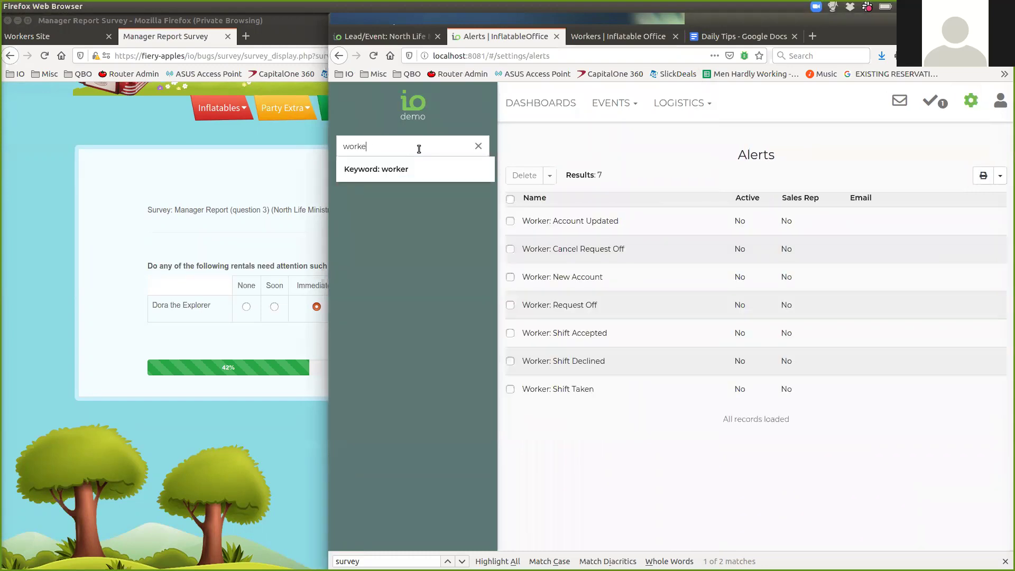
{"action": "key", "text": "BackSpace"}
{"action": "key", "text": "BackSpace"}
{"action": "type", "text": "main"}
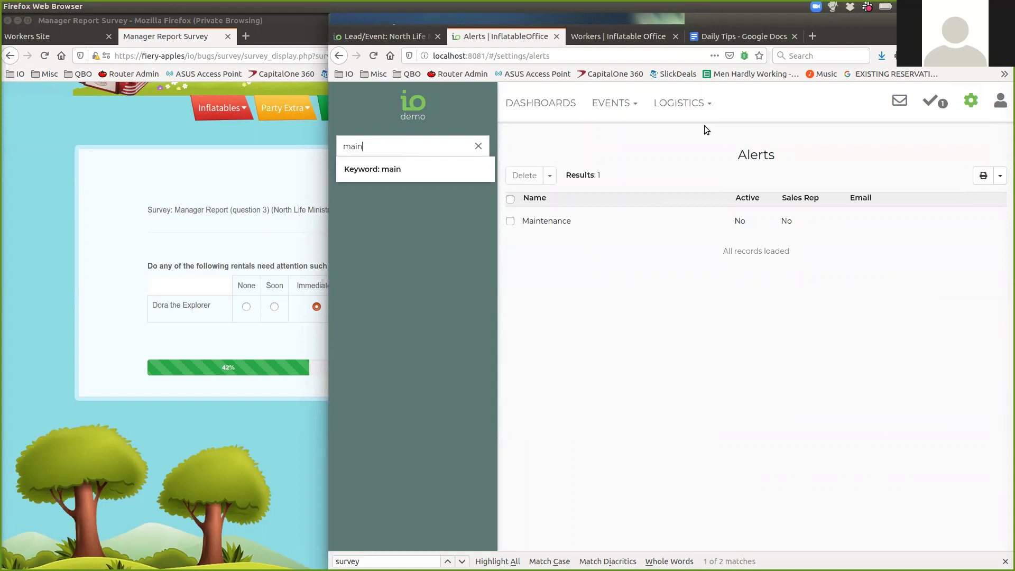
{"action": "left_click", "coordinate": [672, 163]}
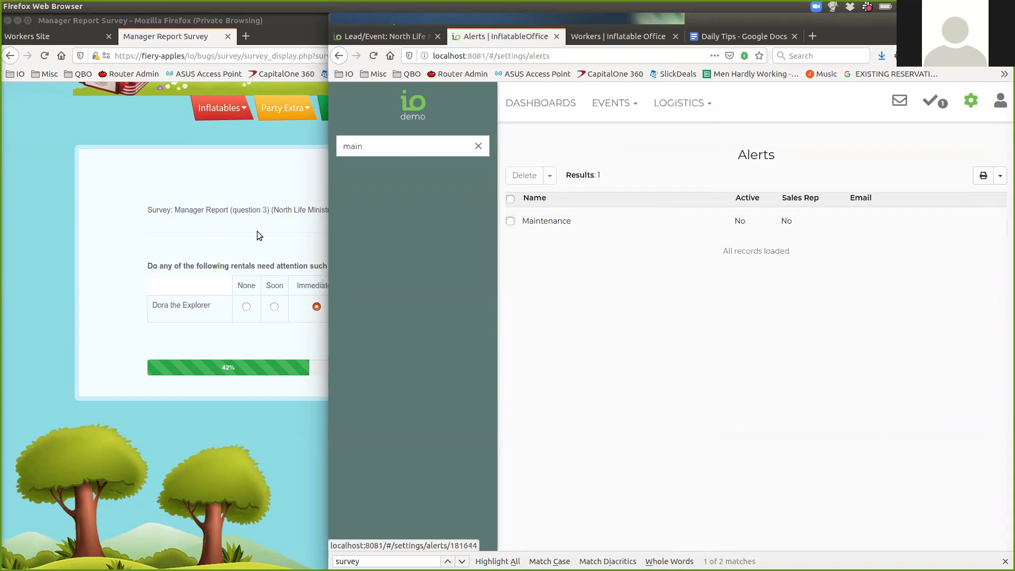
- Return to the survey, set Dora the Explorer's needed attention to None, and submit question 3
{"action": "left_click", "coordinate": [254, 216]}
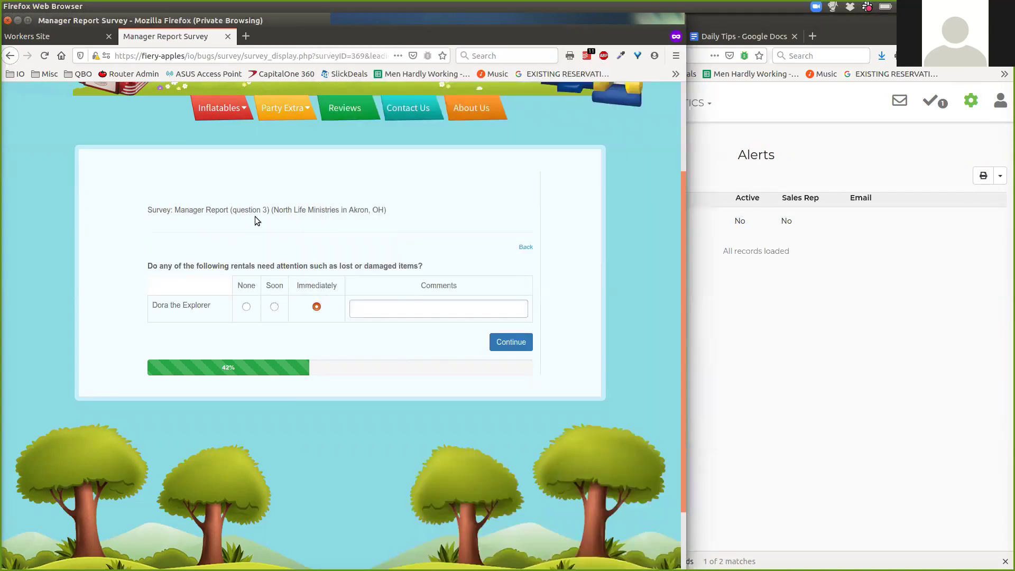
{"action": "left_click", "coordinate": [247, 307]}
{"action": "left_click", "coordinate": [497, 341]}
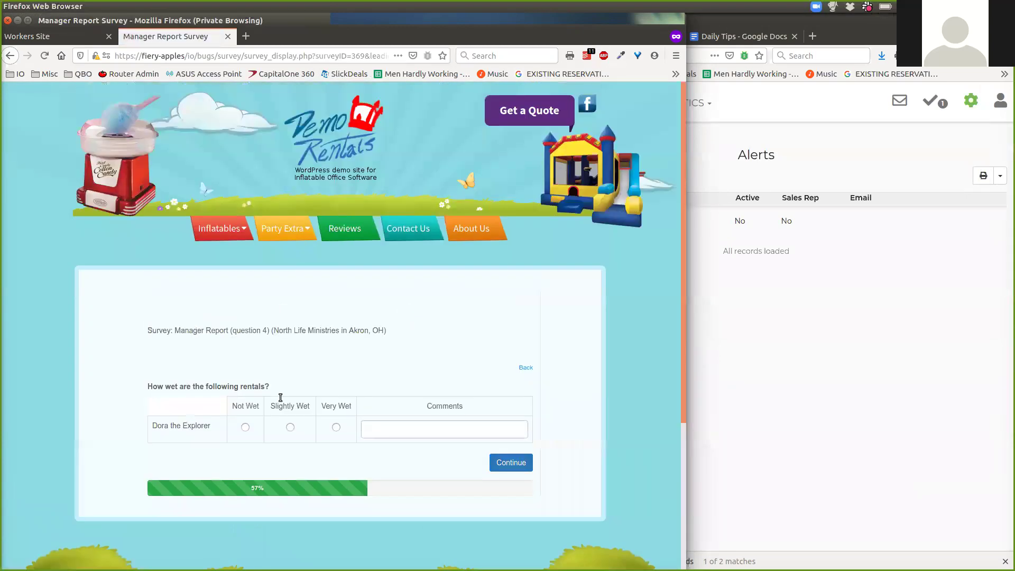
- Answer Not Wet for Dora the Explorer and submit question 4 to continue to the shift adjustment question
{"action": "scroll", "coordinate": [282, 322], "scroll_direction": "down", "scroll_amount": 4}
{"action": "left_click", "coordinate": [246, 307]}
{"action": "left_click", "coordinate": [501, 345]}
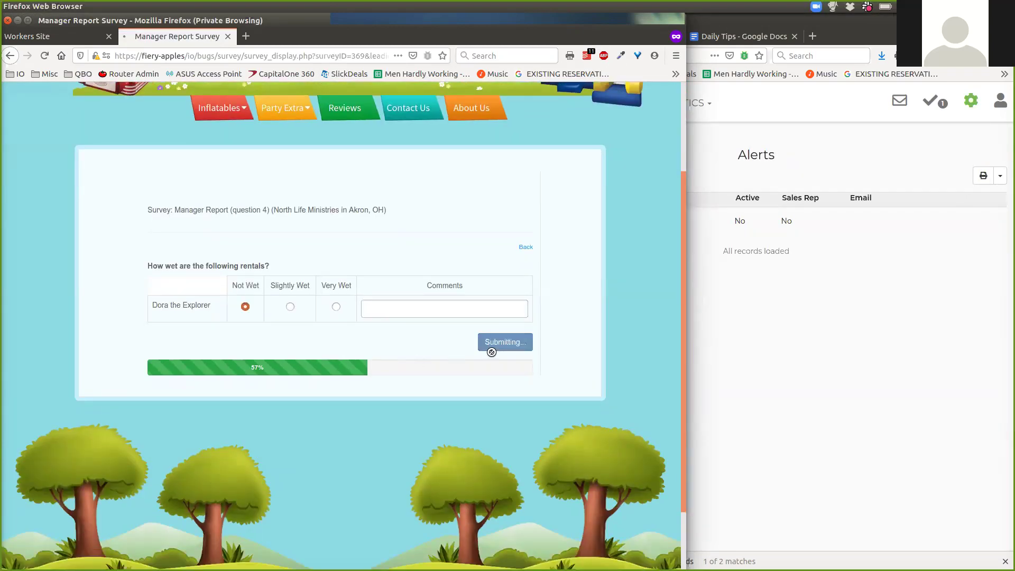
{"action": "scroll", "coordinate": [310, 351], "scroll_direction": "down", "scroll_amount": 3}
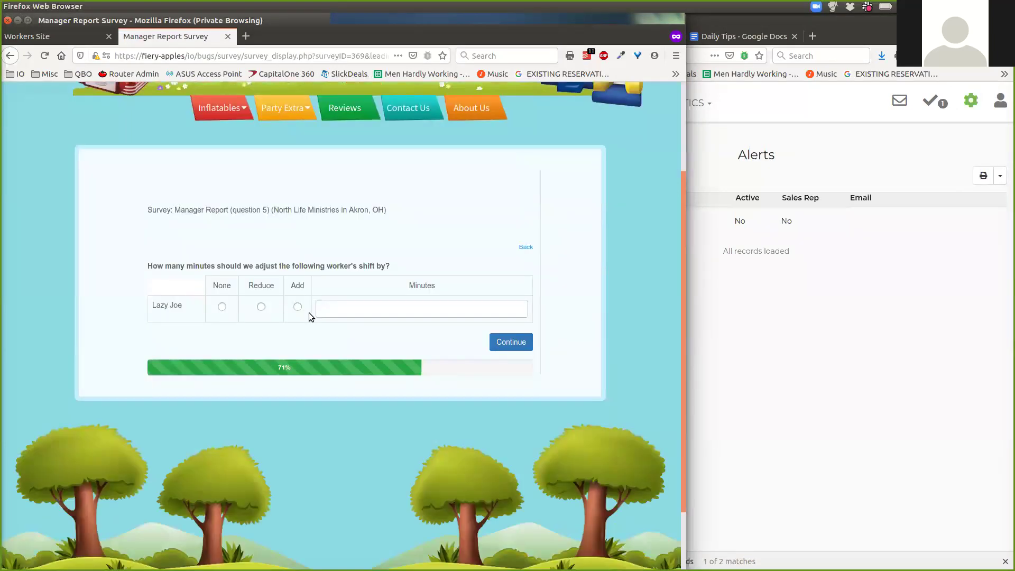
- Submit question 5 with None for the worker's shift adjustment, and question 6 with a performance rating of 3
{"action": "left_click", "coordinate": [222, 308]}
{"action": "left_click", "coordinate": [511, 342]}
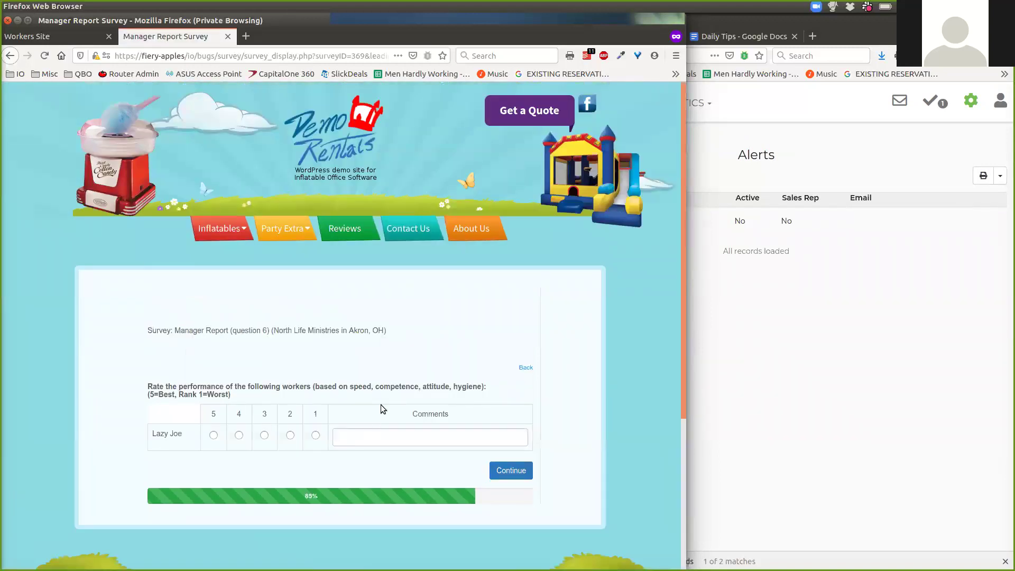
{"action": "scroll", "coordinate": [384, 404], "scroll_direction": "down", "scroll_amount": 3}
{"action": "scroll", "coordinate": [391, 406], "scroll_direction": "down", "scroll_amount": 1}
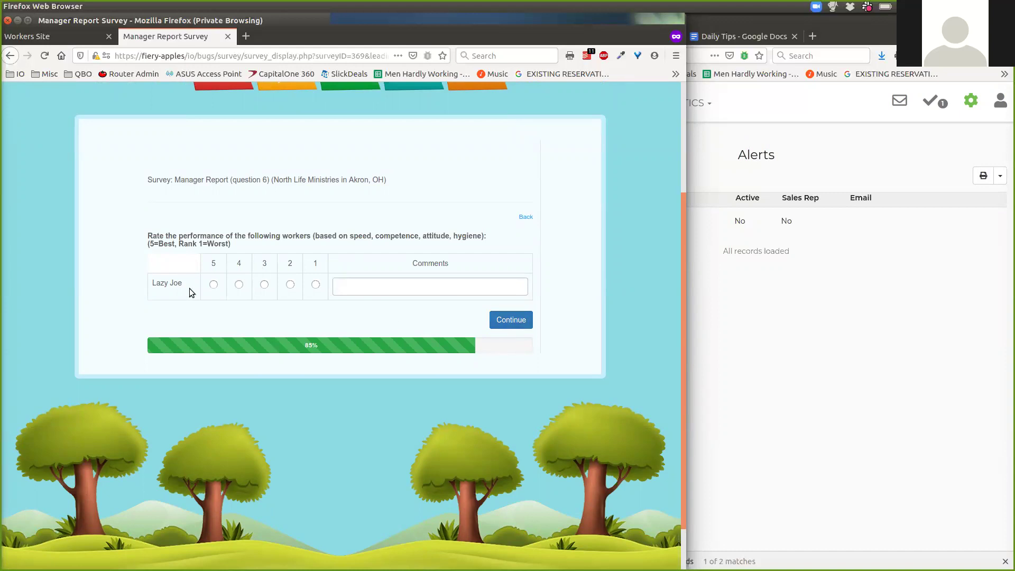
{"action": "left_click_drag", "start_coordinate": [148, 234], "coordinate": [253, 244]}
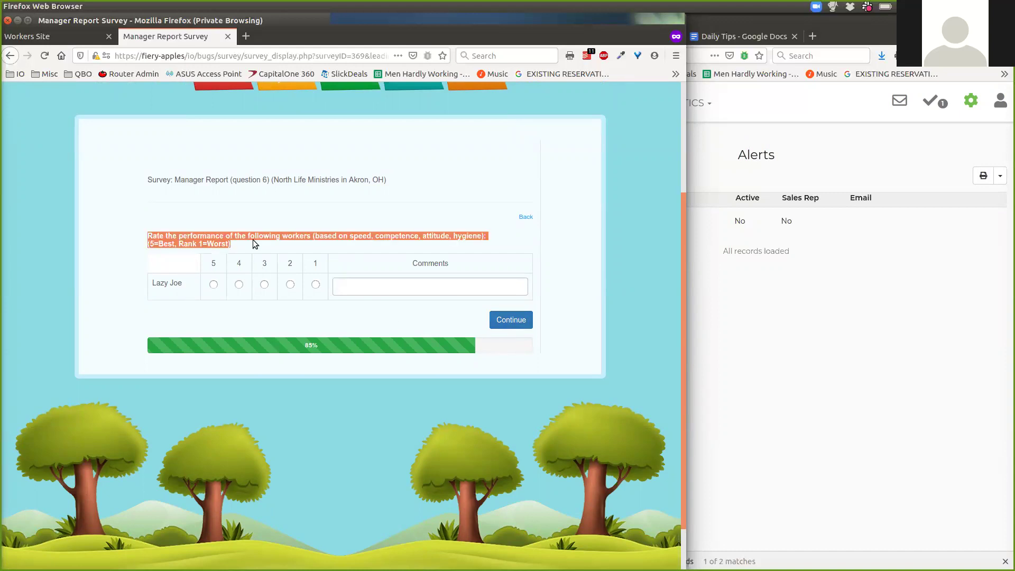
{"action": "left_click", "coordinate": [258, 245]}
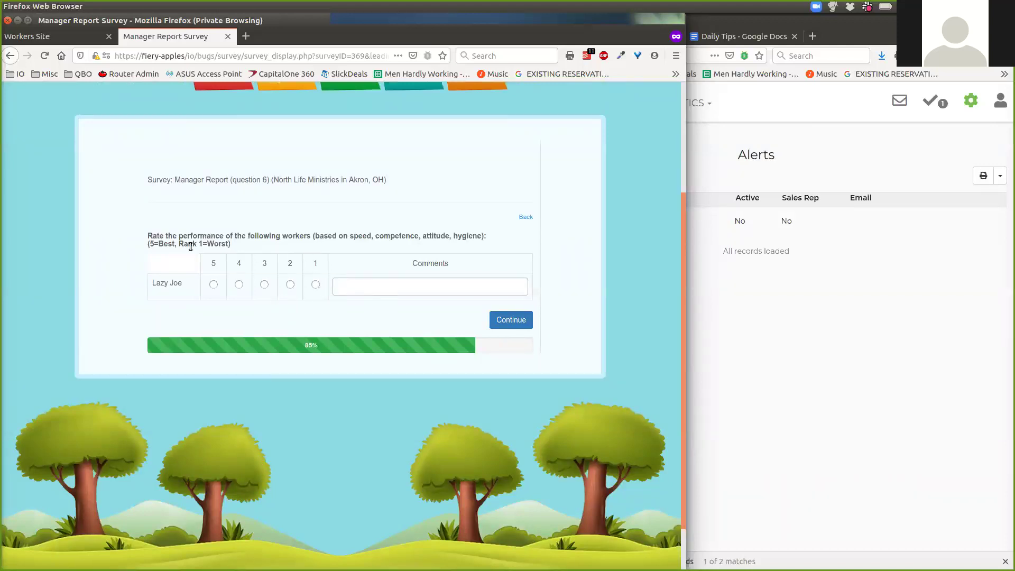
{"action": "left_click", "coordinate": [505, 319]}
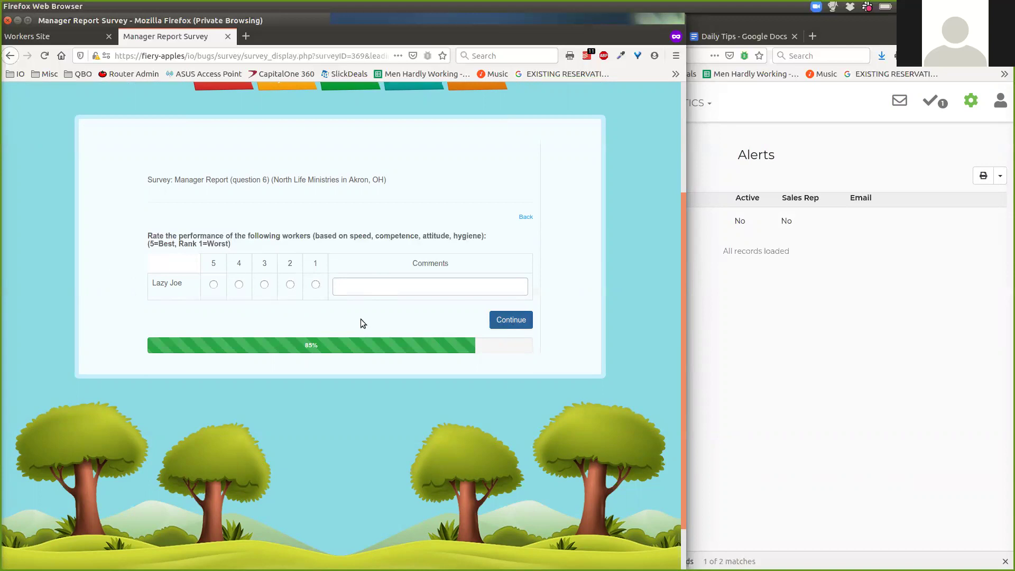
{"action": "left_click", "coordinate": [264, 285]}
{"action": "left_click", "coordinate": [508, 320]}
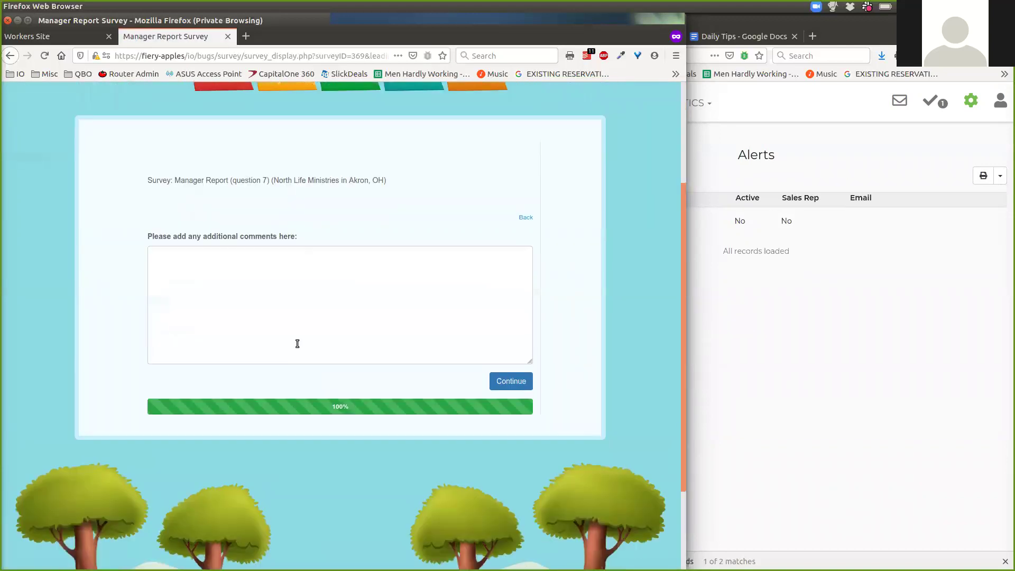
- Enter the additional comment "Nothing to say" in question 7 and submit it to finish the survey
{"action": "left_click", "coordinate": [297, 343]}
{"action": "type", "text": "Nothing to say"}
{"action": "left_click", "coordinate": [507, 381]}
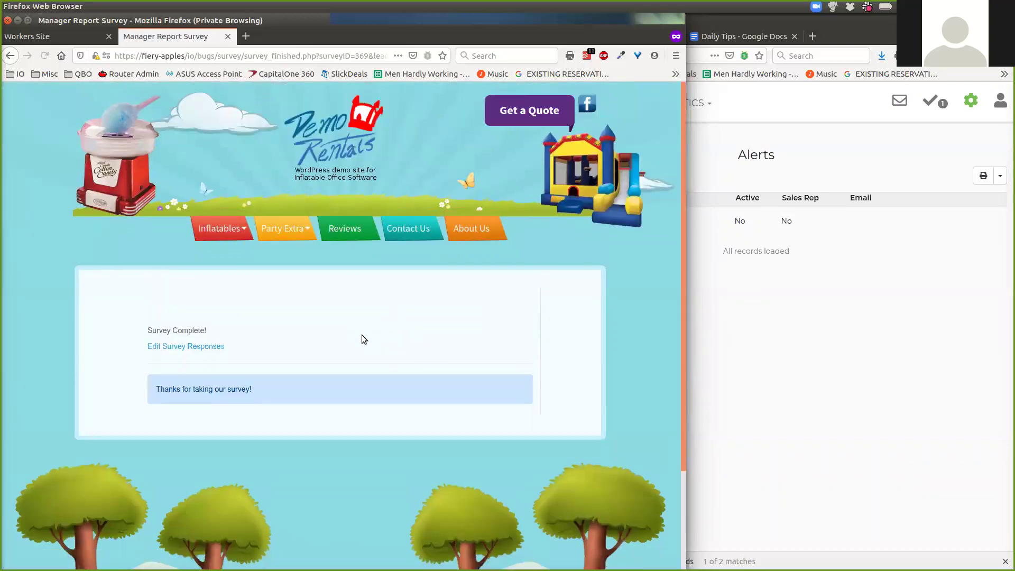
- Refresh the workers site's survey list, and on the office site reload the North Life Ministries event and show its Surveys section
{"action": "left_click", "coordinate": [58, 36]}
{"action": "left_click", "coordinate": [45, 56]}
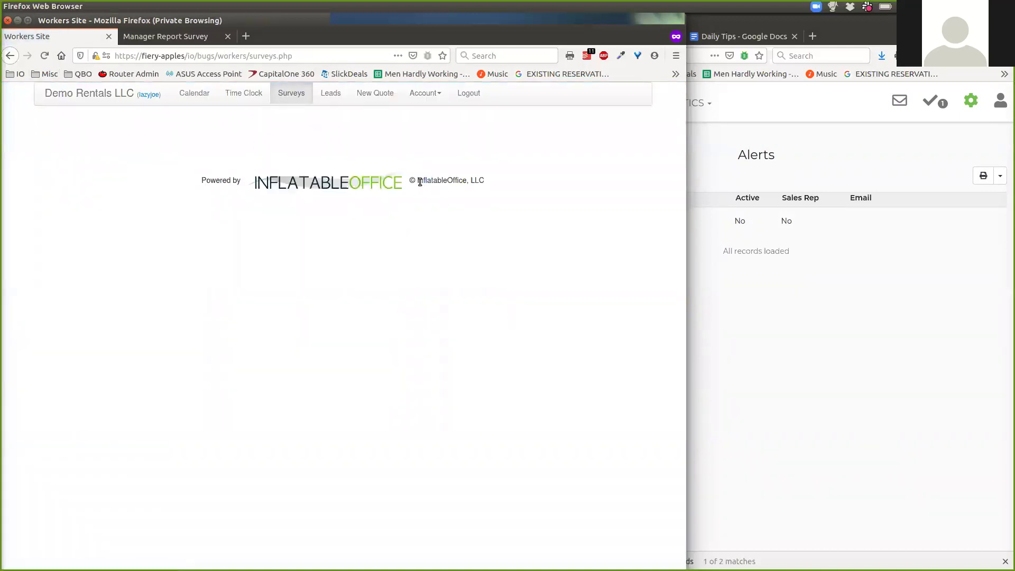
{"action": "left_click", "coordinate": [885, 135]}
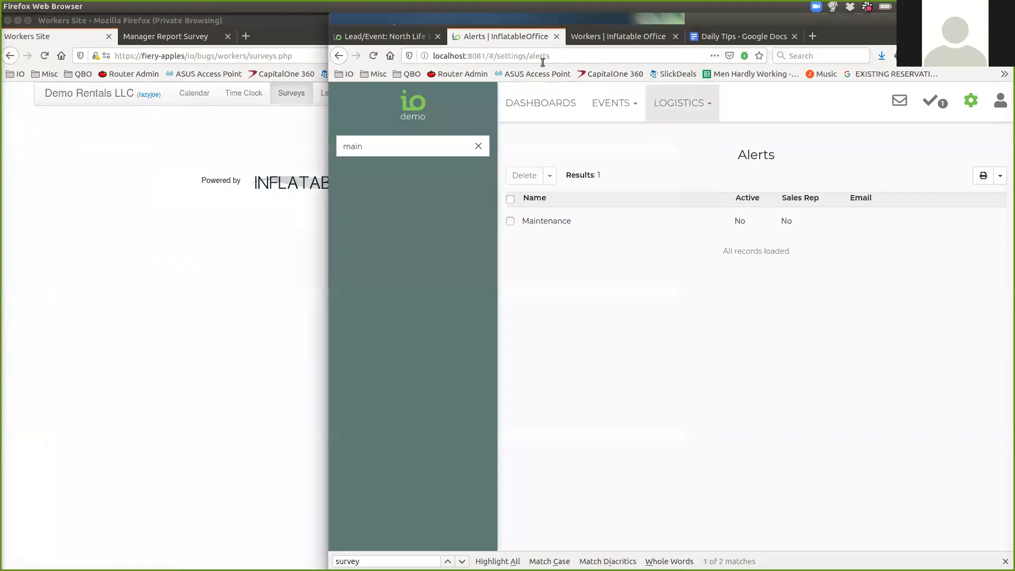
{"action": "left_click", "coordinate": [393, 36]}
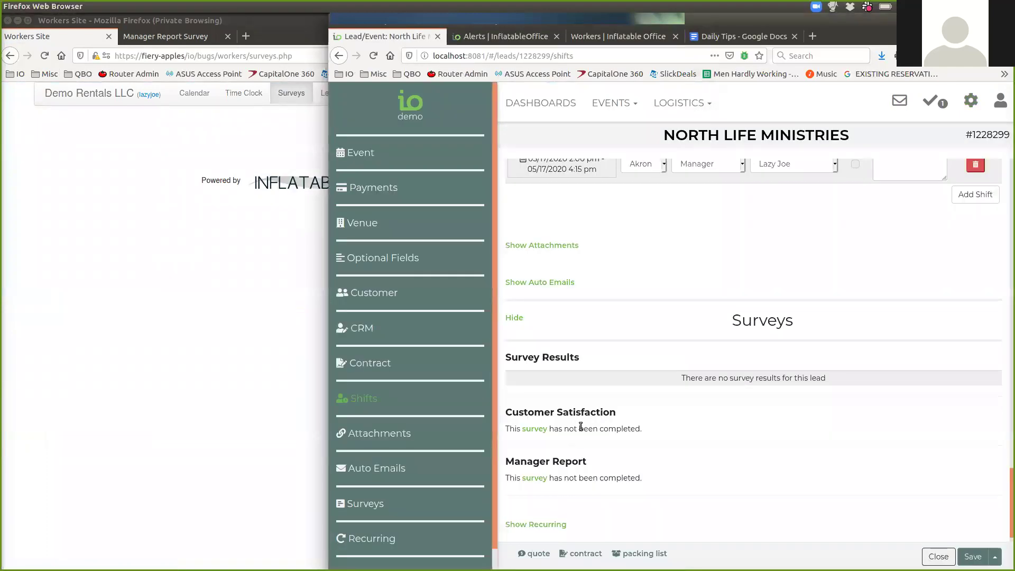
{"action": "left_click", "coordinate": [373, 55]}
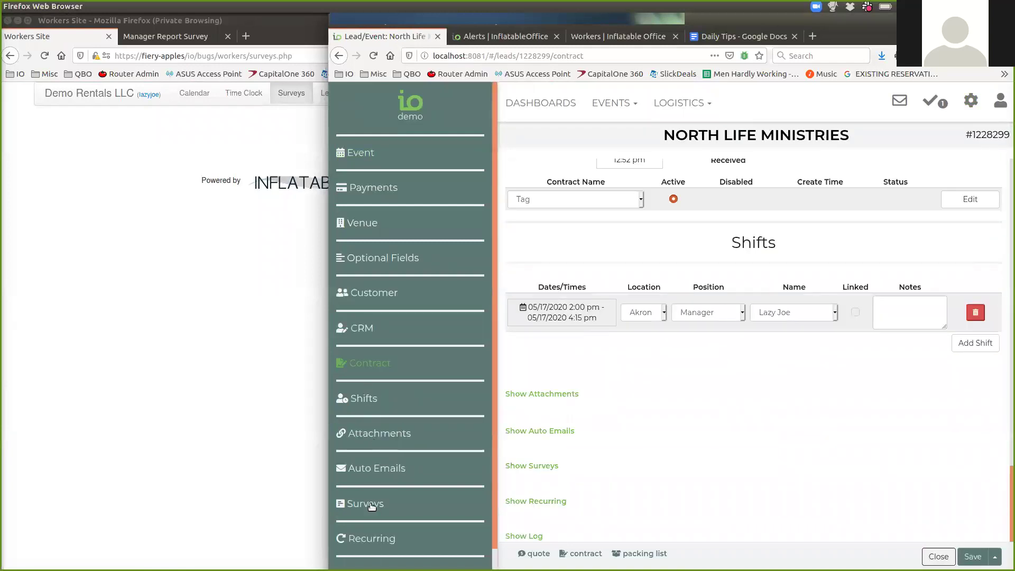
{"action": "left_click", "coordinate": [372, 508]}
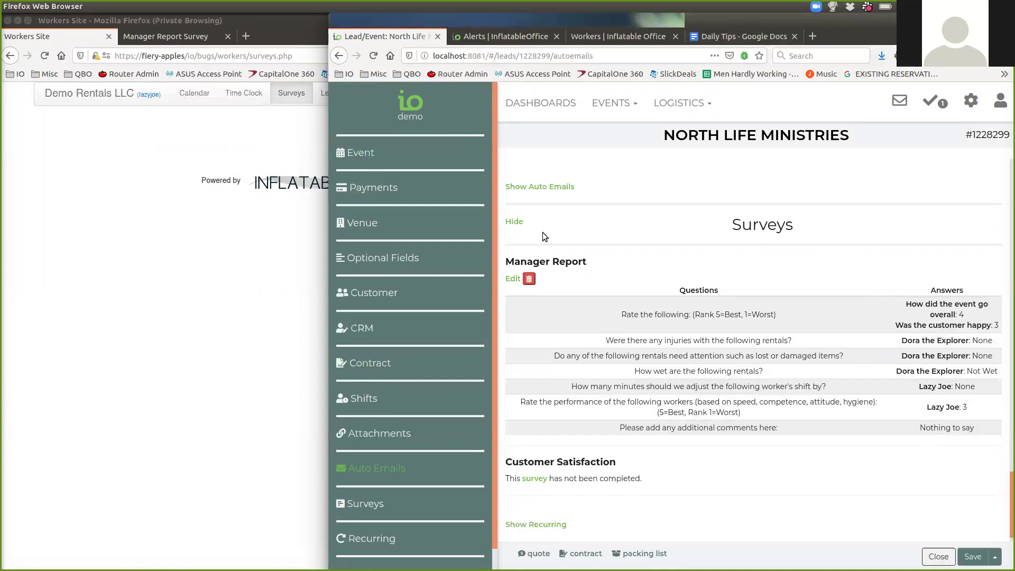
- Return to the alerts list, clear the old search, and search the alerts for worker and for survey
{"action": "left_click", "coordinate": [514, 40]}
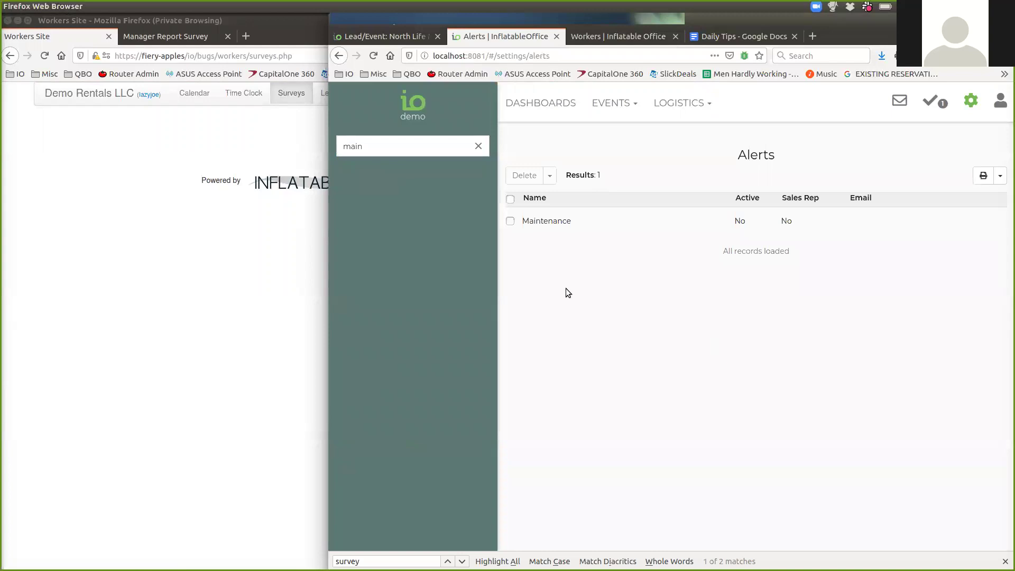
{"action": "left_click", "coordinate": [478, 146]}
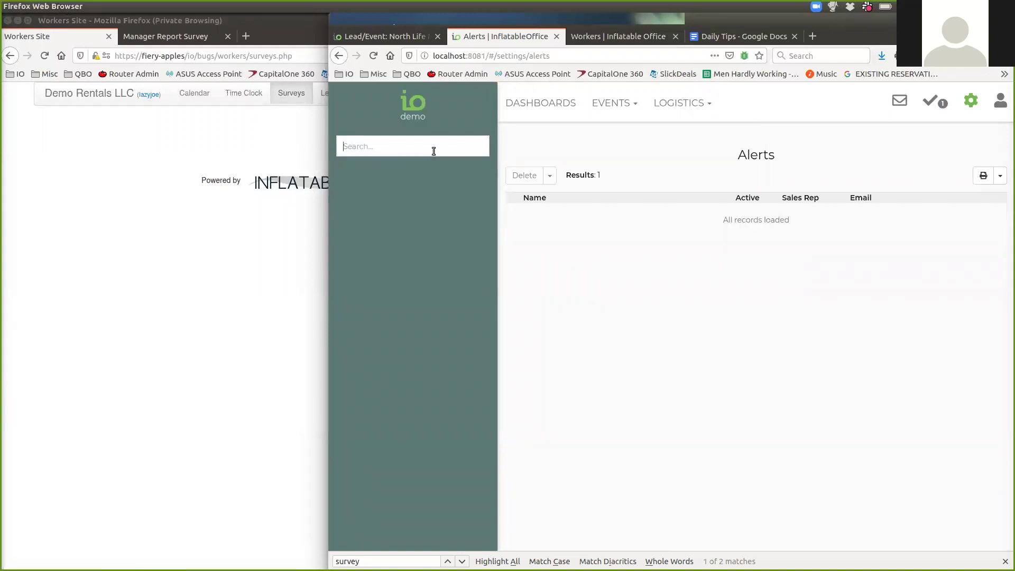
{"action": "type", "text": "worker"}
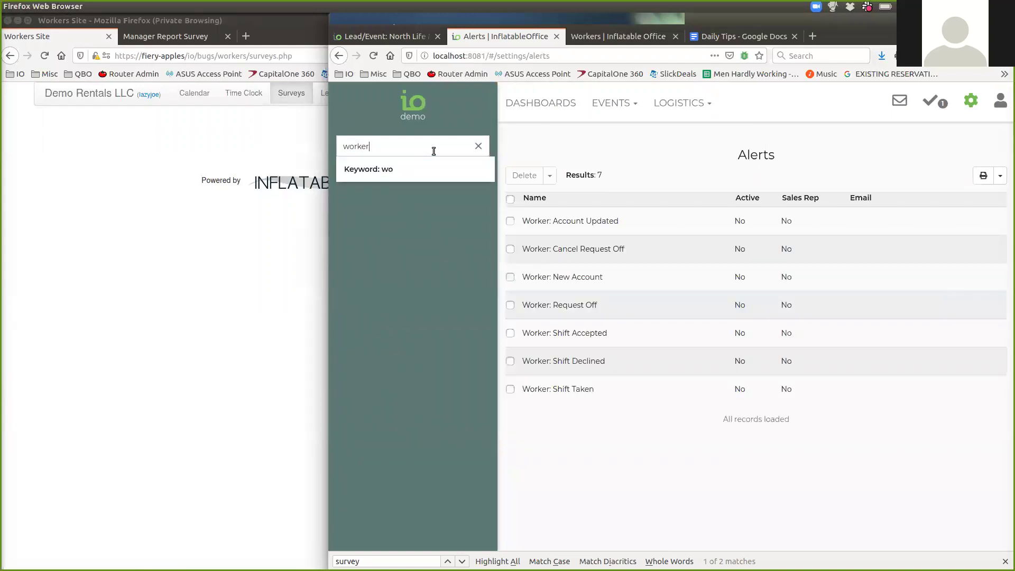
{"action": "key", "text": "BackSpace"}
{"action": "key", "text": "BackSpace"}
{"action": "key", "text": "BackSpace"}
{"action": "key", "text": "BackSpace"}
{"action": "key", "text": "BackSpace"}
{"action": "key", "text": "BackSpace"}
{"action": "type", "text": "survey"}
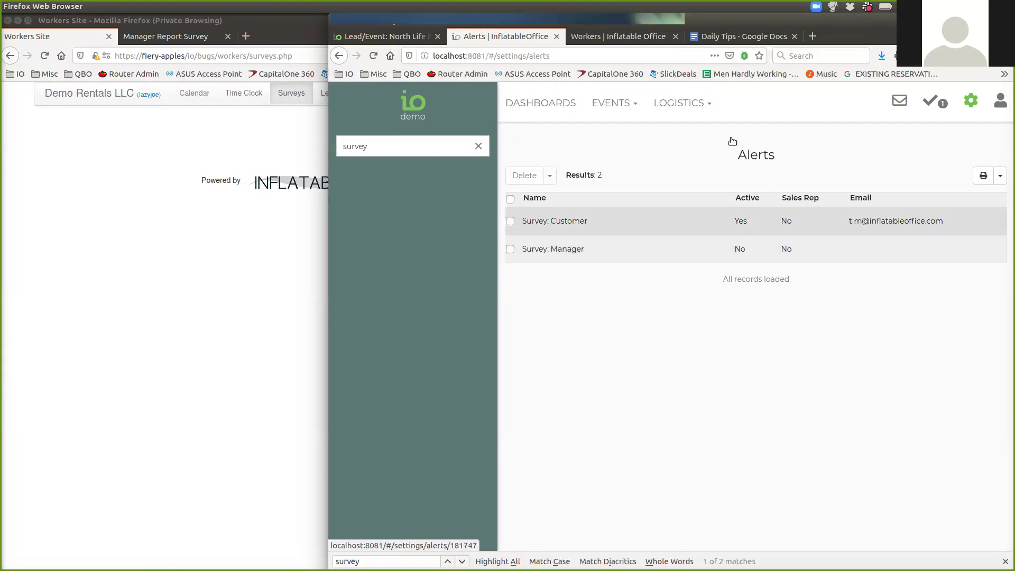
- In the Surveys & Training settings, view and close the Manager Report survey record, and filter the list to the Manager Report questions
{"action": "left_click", "coordinate": [970, 100]}
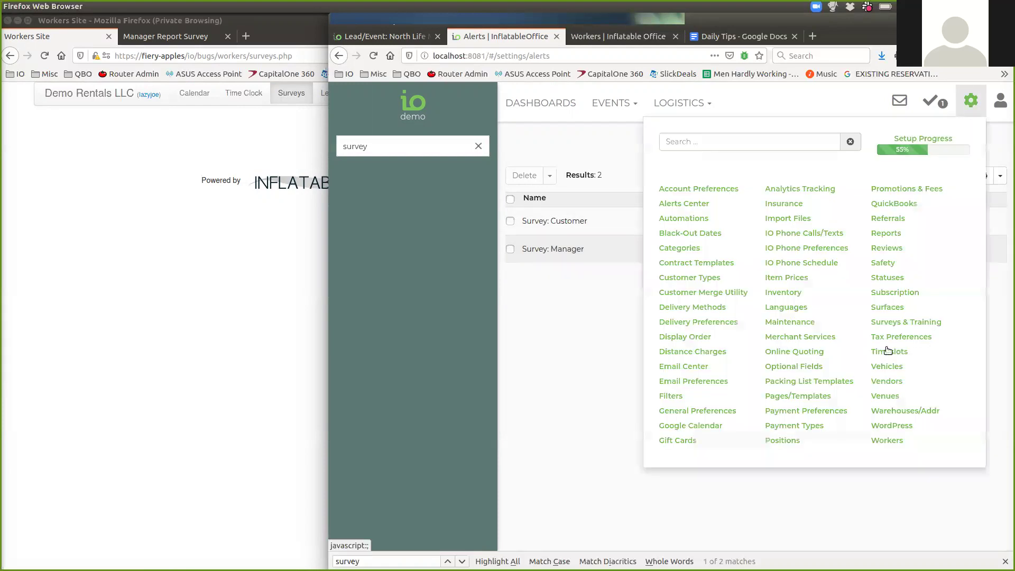
{"action": "left_click", "coordinate": [906, 322]}
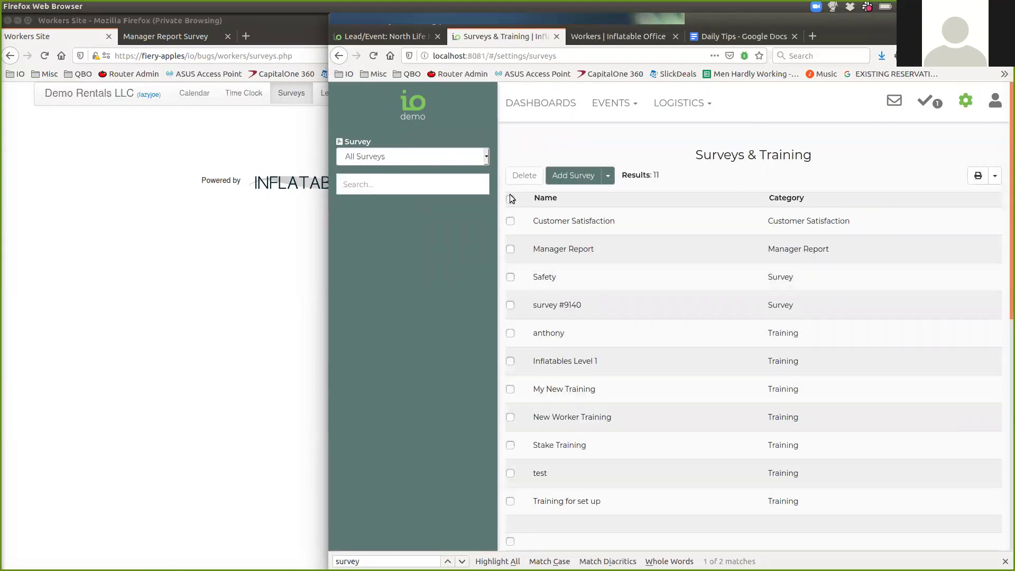
{"action": "left_click", "coordinate": [599, 250]}
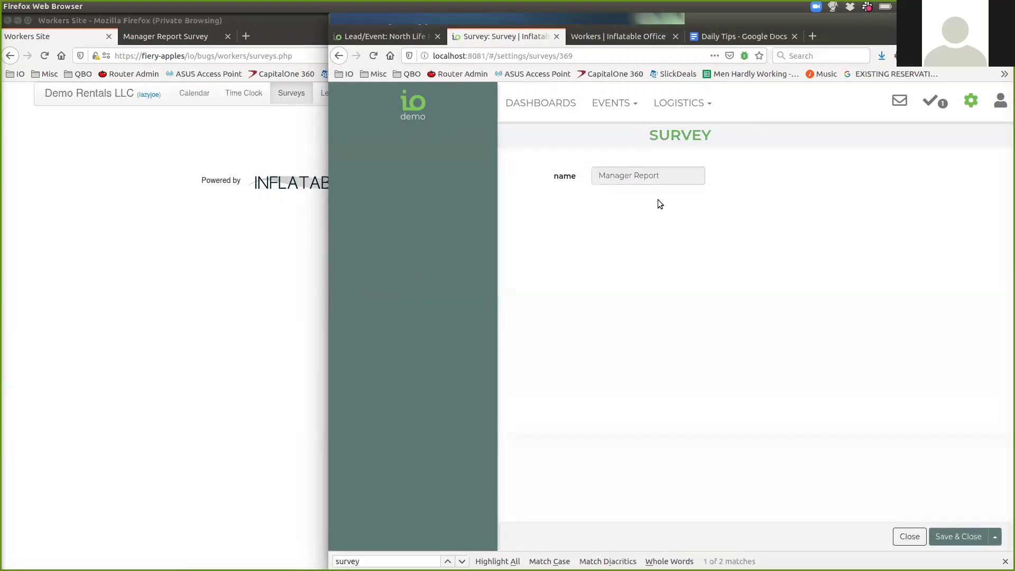
{"action": "left_click", "coordinate": [908, 537]}
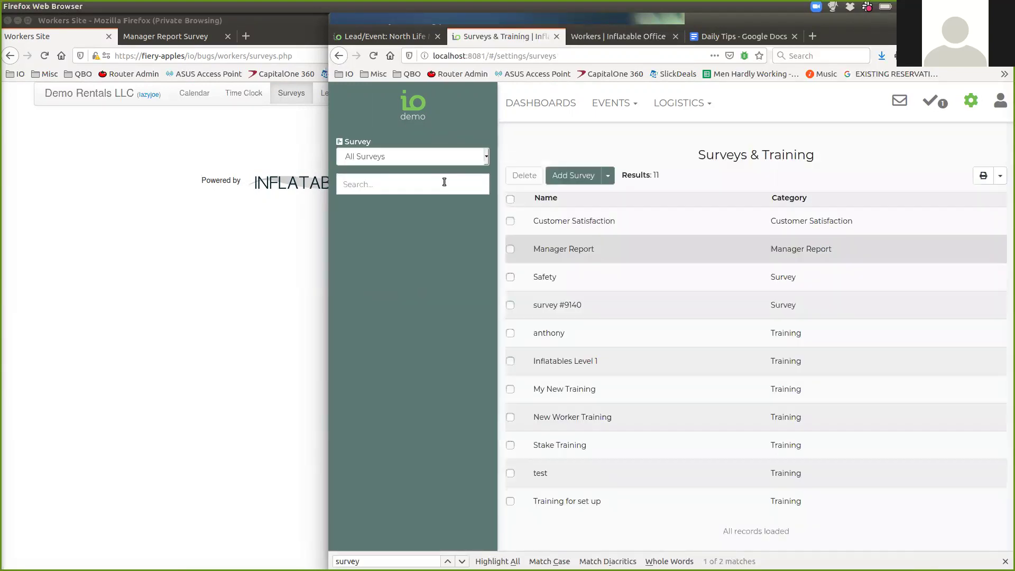
{"action": "left_click", "coordinate": [439, 157]}
{"action": "left_click", "coordinate": [420, 194]}
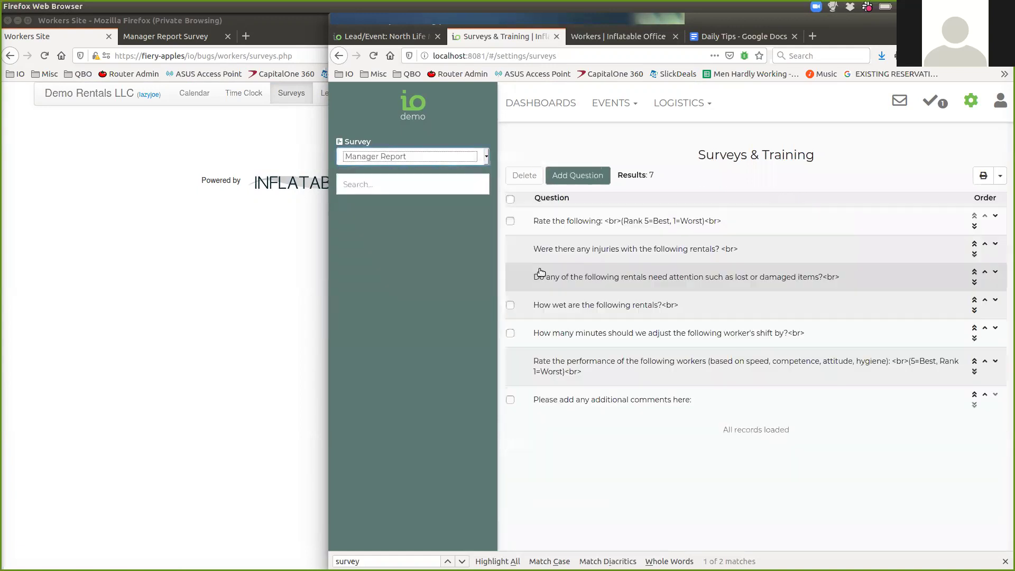